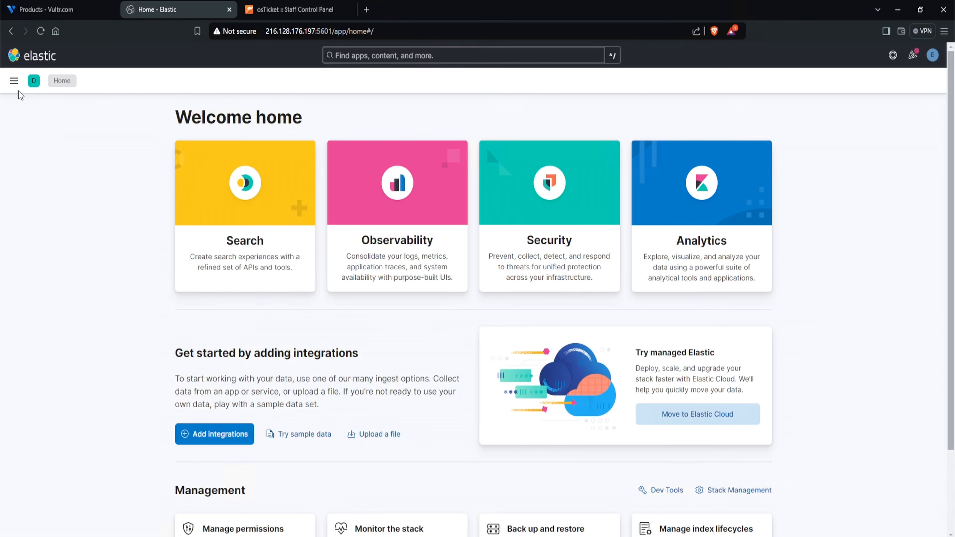
- Open the list of security alerts
{"action": "left_click", "coordinate": [15, 85]}
{"action": "scroll", "coordinate": [65, 355], "scroll_direction": "down", "scroll_amount": 6}
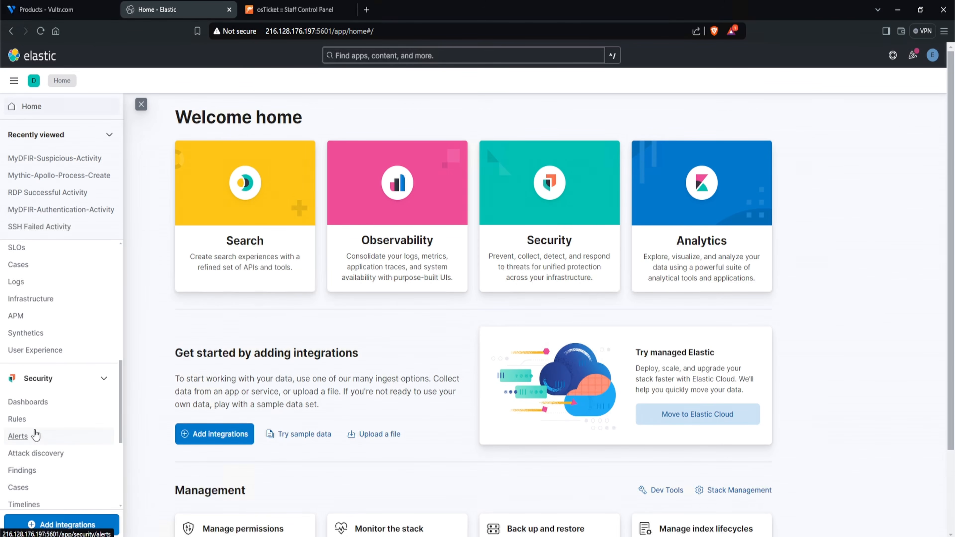
{"action": "left_click", "coordinate": [17, 436]}
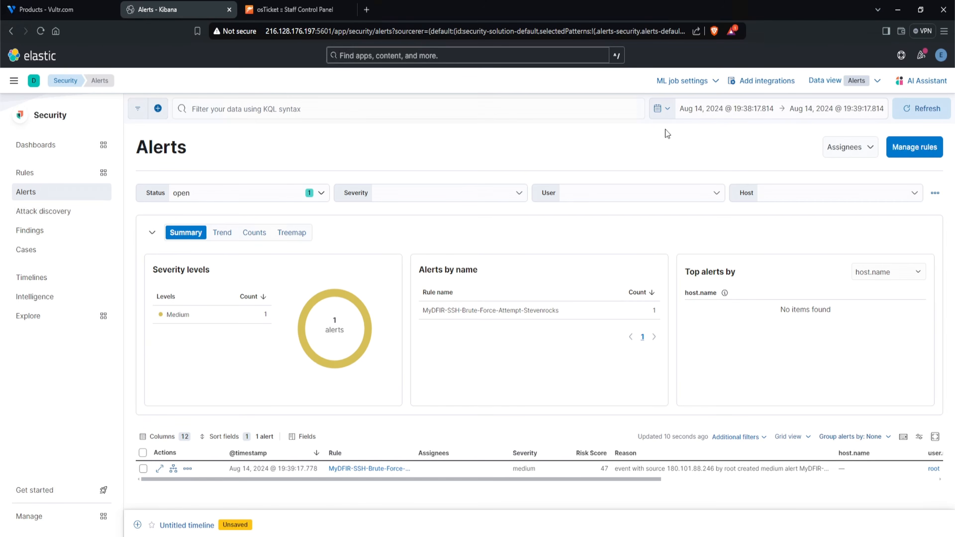
- Limit the alerts to the last 30 days and to the rule MyDFIR-RDP-Brute-Force-Attempt-Stevenrocks
{"action": "left_click", "coordinate": [662, 109]}
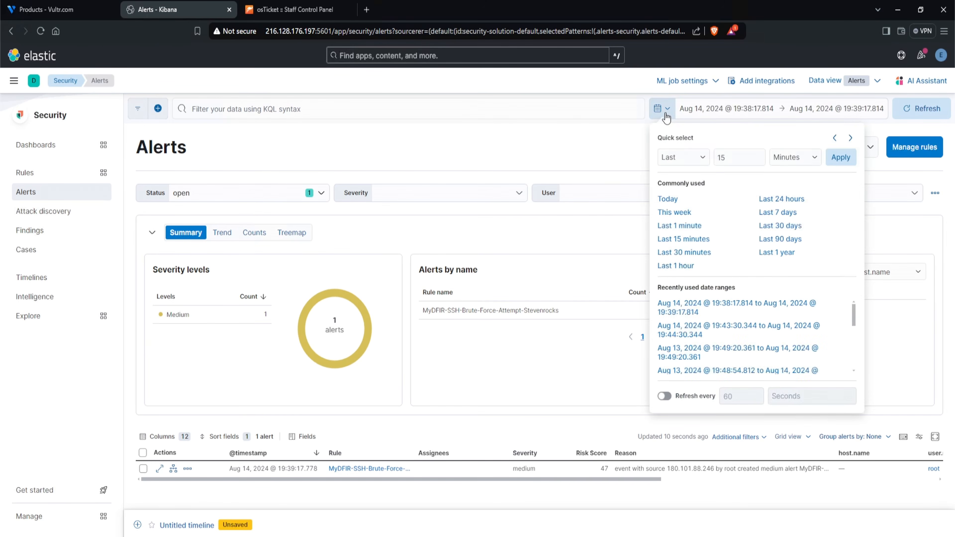
{"action": "left_click", "coordinate": [773, 227]}
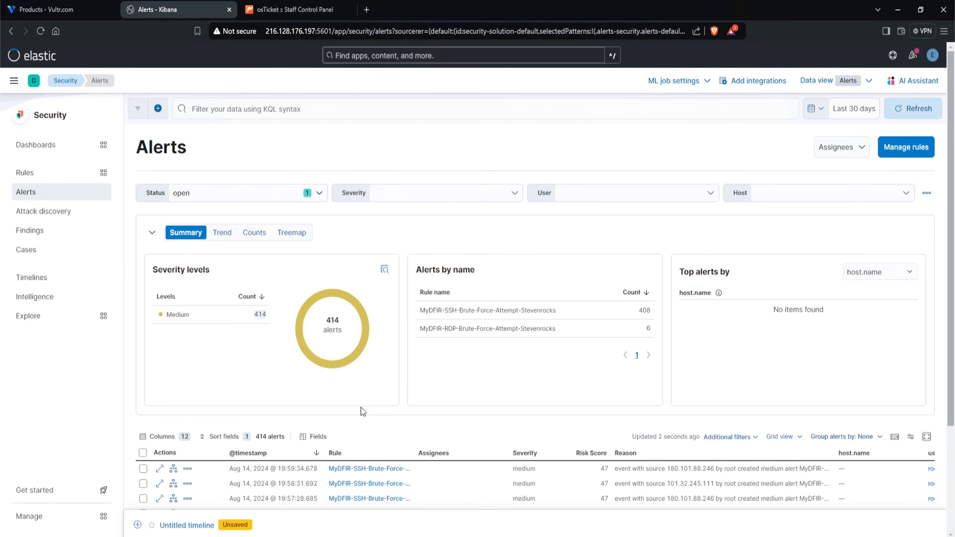
{"action": "left_click_drag", "start_coordinate": [444, 328], "coordinate": [478, 331]}
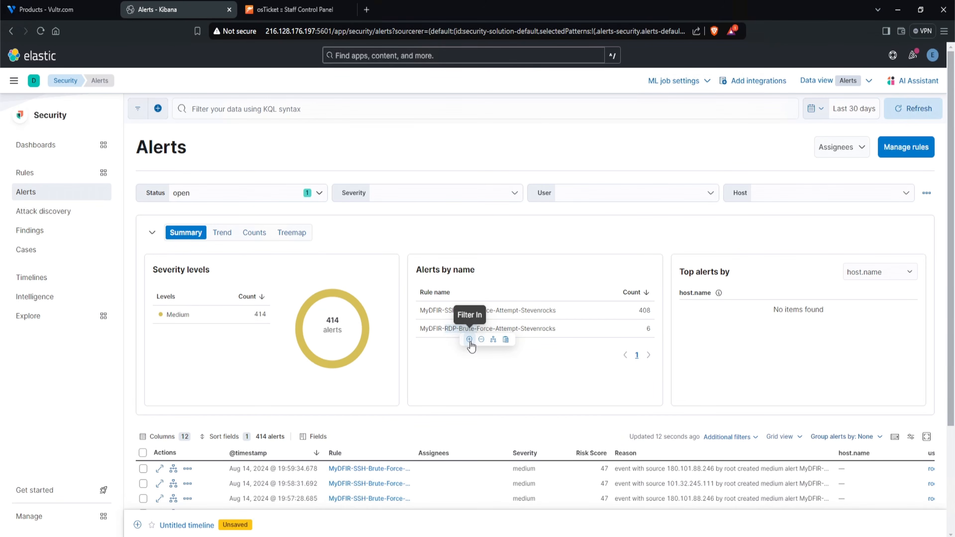
{"action": "left_click", "coordinate": [469, 340]}
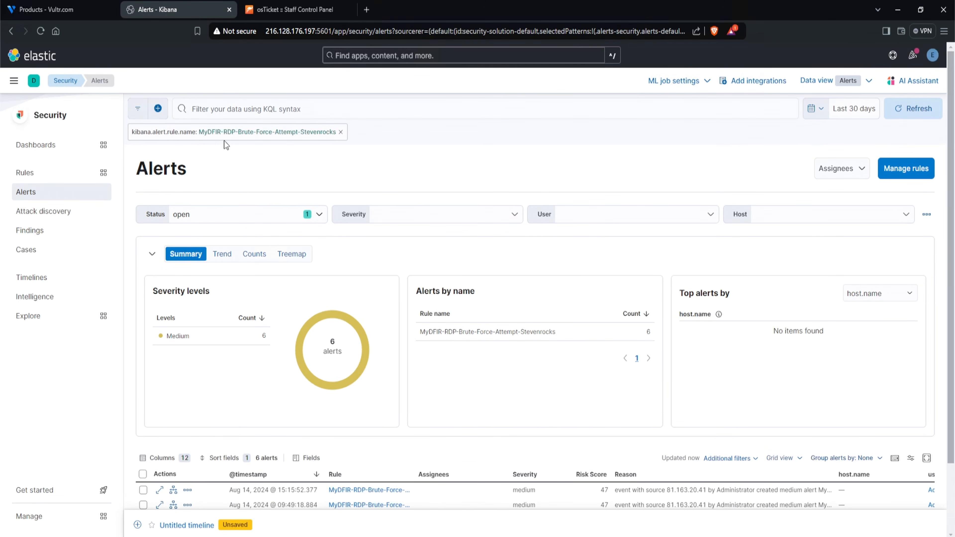
- Open the details of the most recent RDP brute force alert and review its alert reason and highlighted fields
{"action": "scroll", "coordinate": [295, 241], "scroll_direction": "down", "scroll_amount": 2}
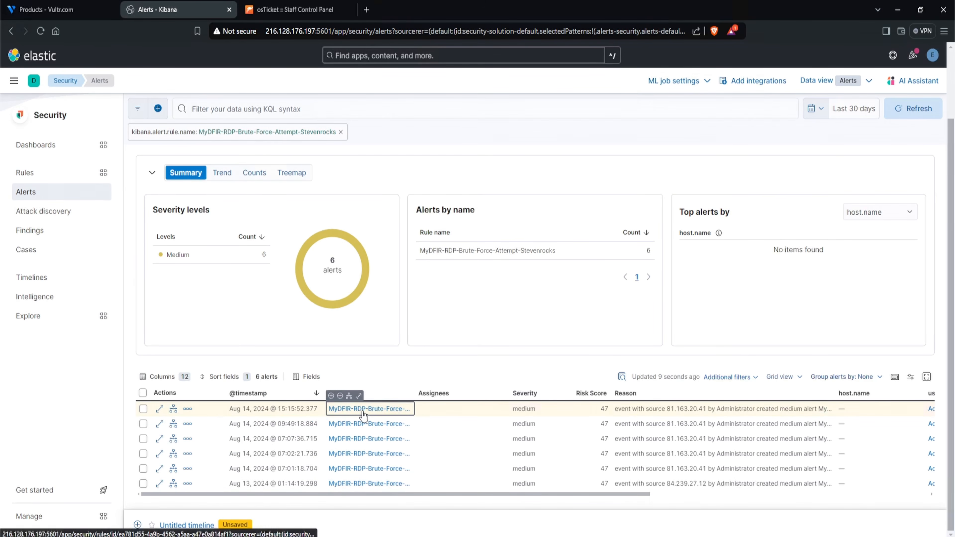
{"action": "left_click_drag", "start_coordinate": [279, 410], "coordinate": [304, 413]}
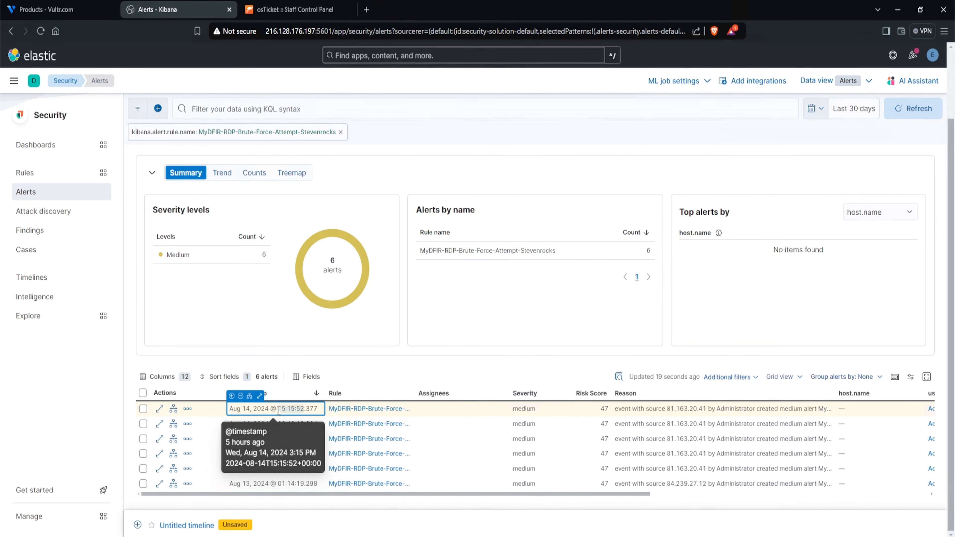
{"action": "left_click_drag", "start_coordinate": [229, 411], "coordinate": [267, 412]}
{"action": "left_click", "coordinate": [160, 410]}
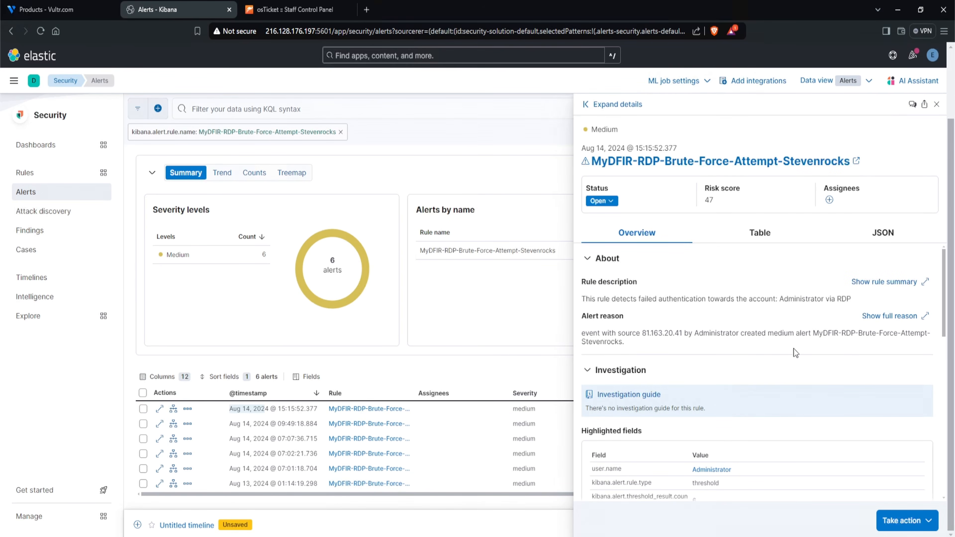
{"action": "left_click_drag", "start_coordinate": [642, 335], "coordinate": [681, 334]}
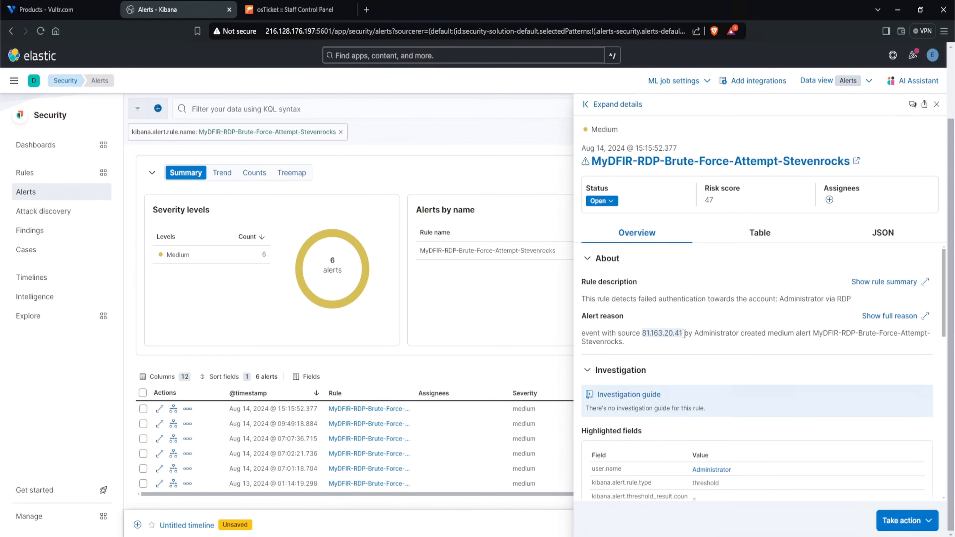
{"action": "scroll", "coordinate": [739, 399], "scroll_direction": "down", "scroll_amount": 2}
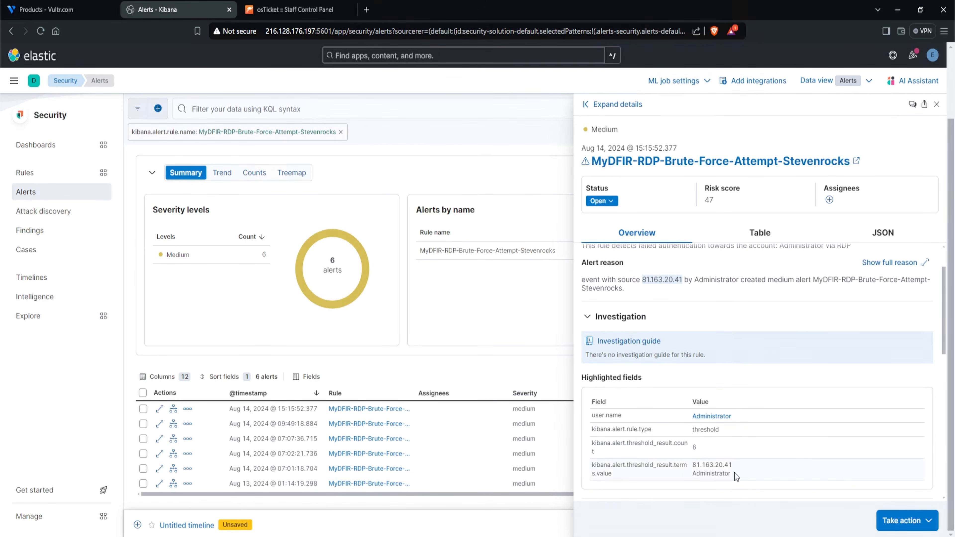
{"action": "left_click_drag", "start_coordinate": [734, 473], "coordinate": [692, 448]}
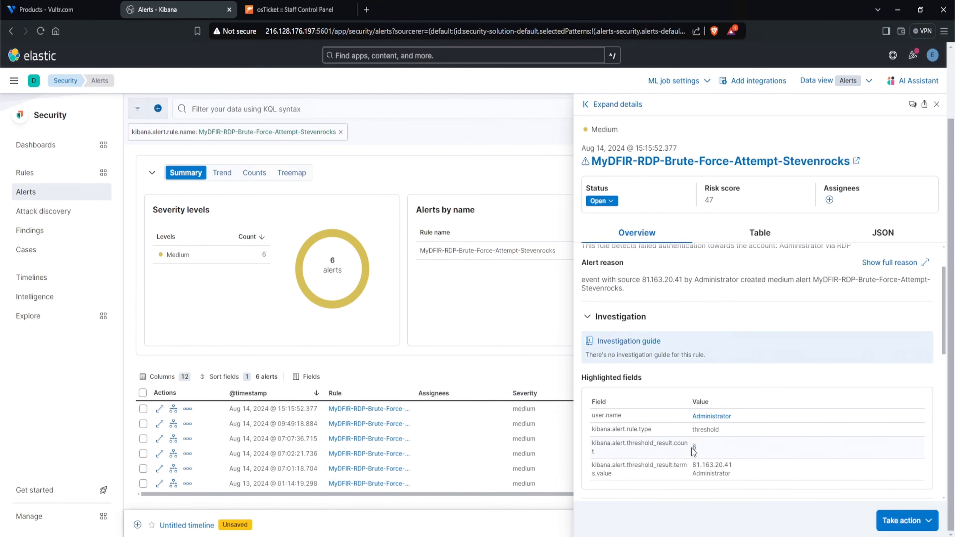
{"action": "left_click", "coordinate": [737, 445]}
- Open the detection rules in a new tab and copy the osTicket webhook body from the MyDFIR-SSH-Brute-Force-Attempt-Stevenrocks rule's actions
{"action": "middle_click", "coordinate": [28, 177]}
{"action": "left_click", "coordinate": [274, 10]}
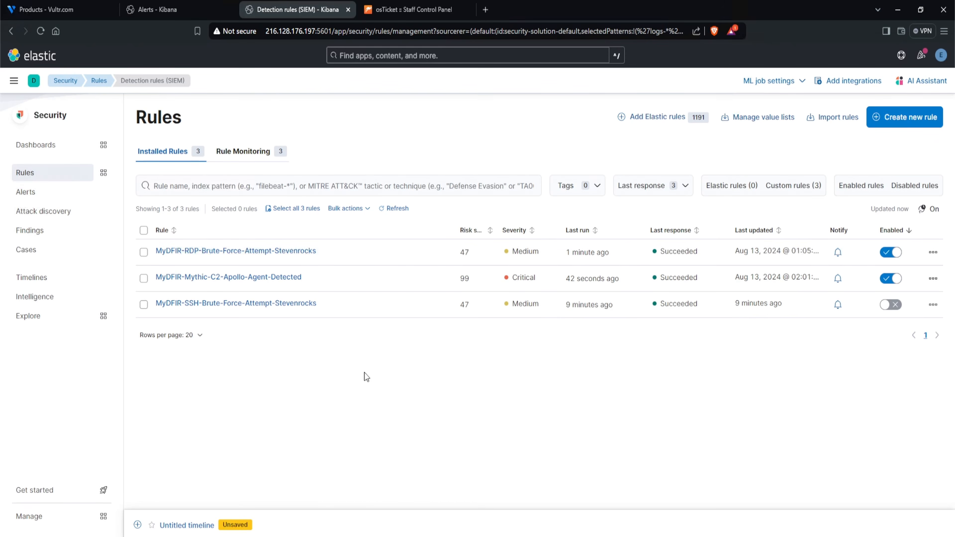
{"action": "left_click", "coordinate": [227, 307]}
{"action": "left_click", "coordinate": [864, 161]}
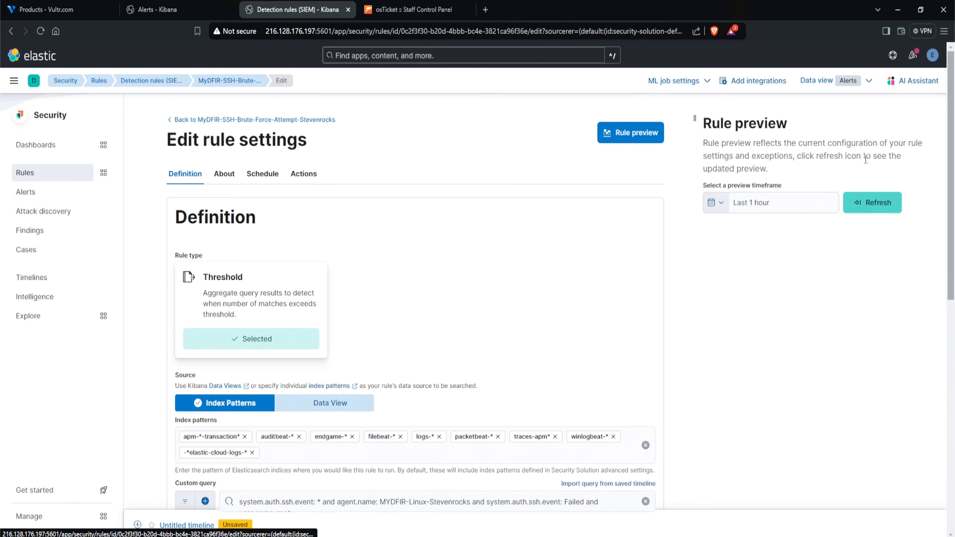
{"action": "left_click", "coordinate": [317, 174]}
{"action": "scroll", "coordinate": [375, 263], "scroll_direction": "down", "scroll_amount": 4}
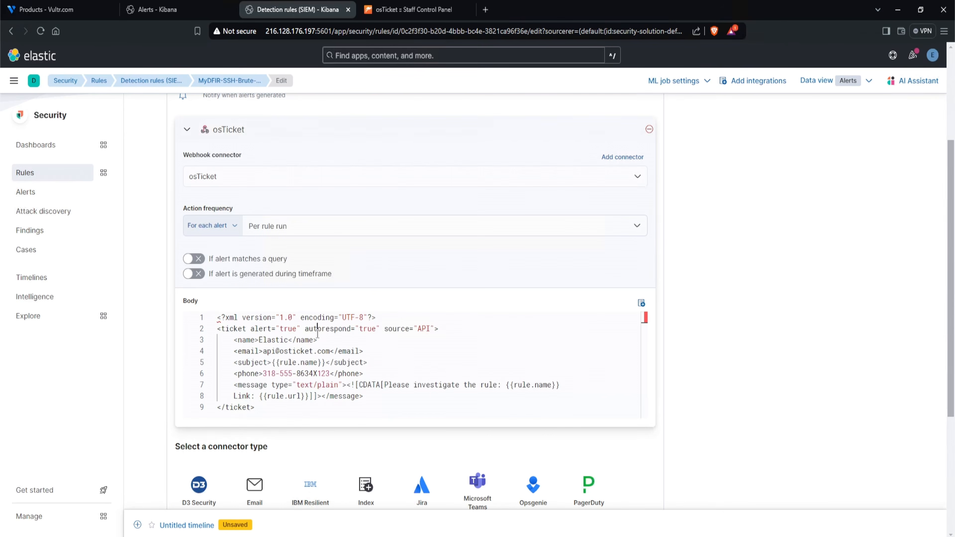
{"action": "left_click", "coordinate": [317, 334]}
{"action": "key", "text": "ctrl+a"}
{"action": "key", "text": "ctrl+c"}
{"action": "scroll", "coordinate": [318, 334], "scroll_direction": "up", "scroll_amount": 4}
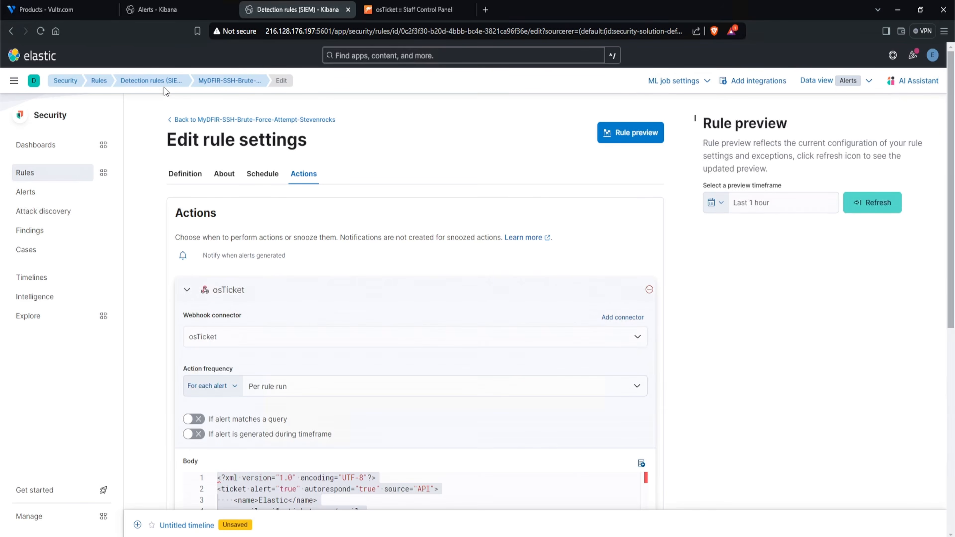
- Add an osTicket webhook action with the copied XML body to the MyDFIR-RDP-Brute-Force-Attempt-Stevenrocks rule and save the rule
{"action": "left_click", "coordinate": [152, 86]}
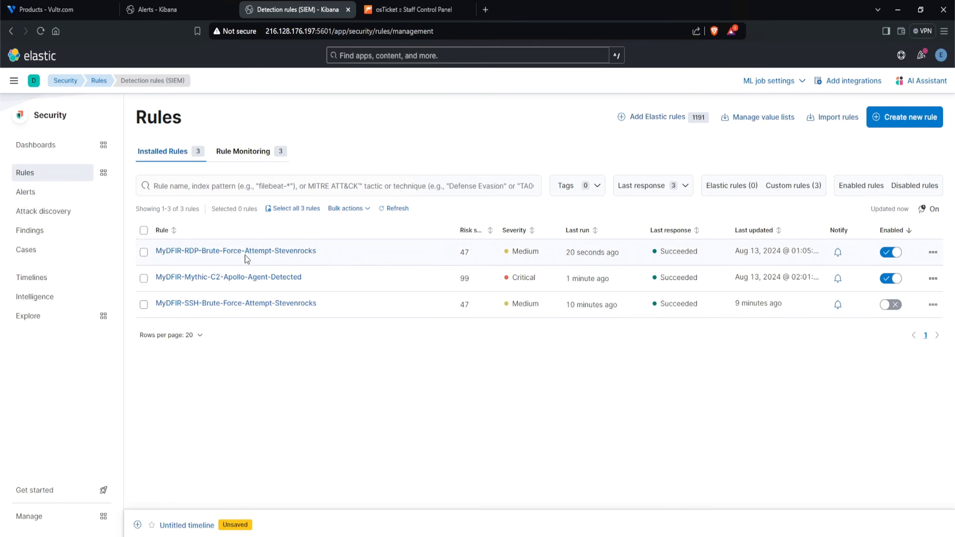
{"action": "left_click", "coordinate": [240, 251]}
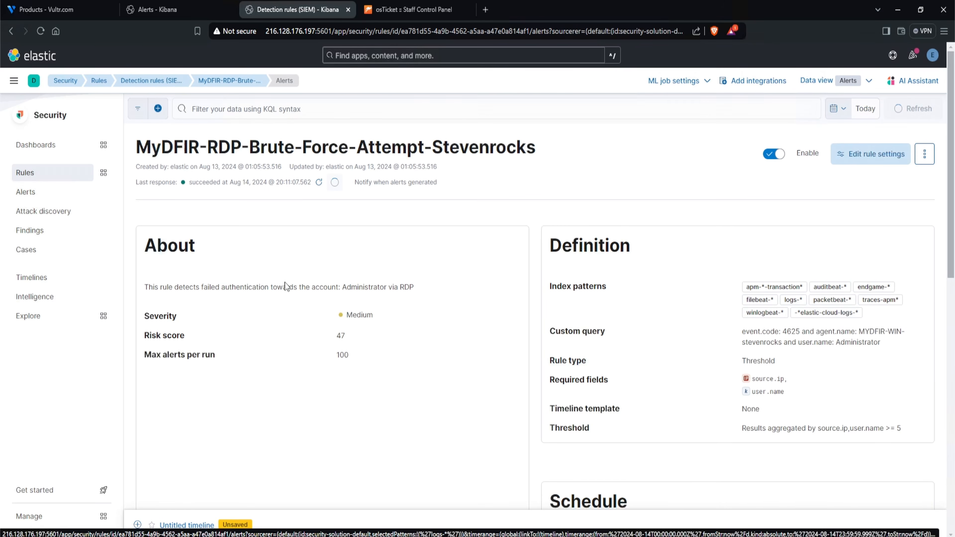
{"action": "left_click", "coordinate": [865, 163]}
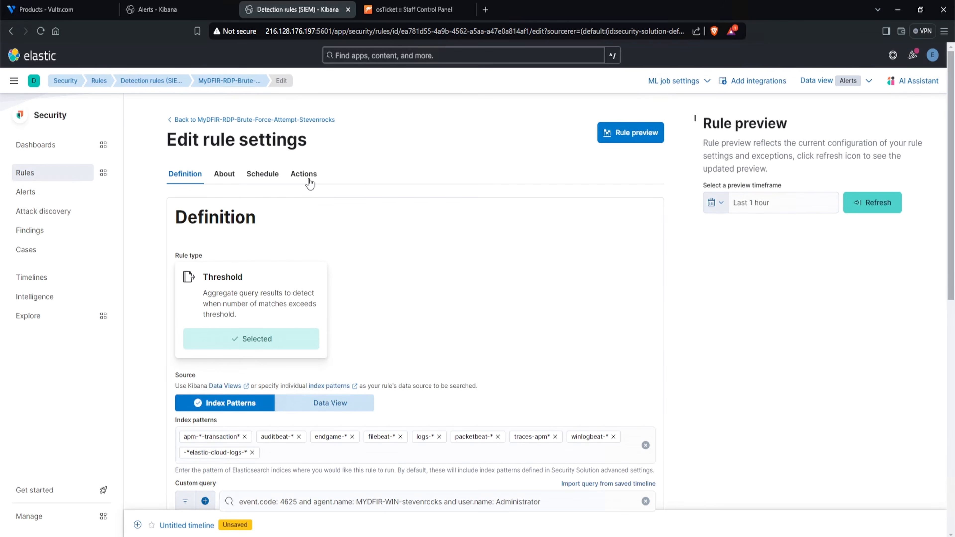
{"action": "left_click", "coordinate": [308, 179]}
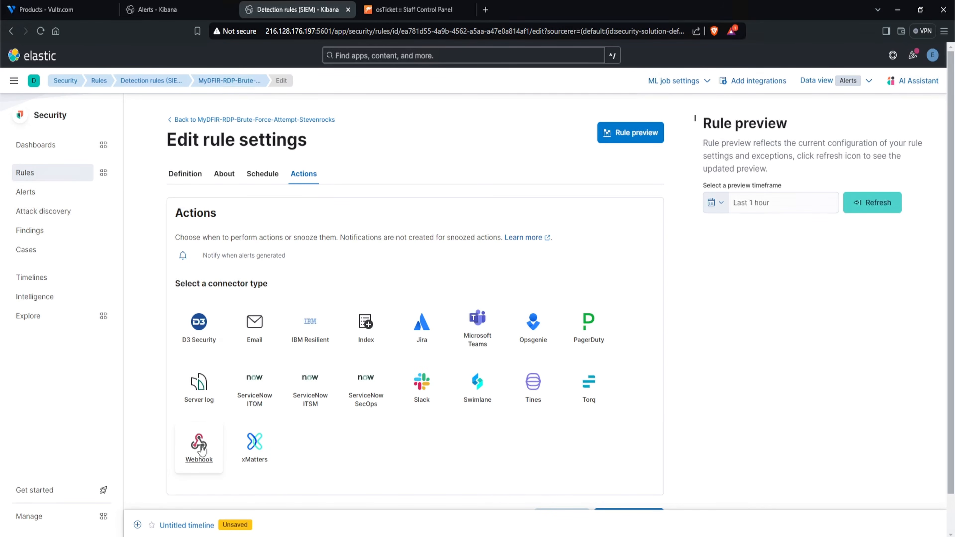
{"action": "left_click", "coordinate": [199, 444]}
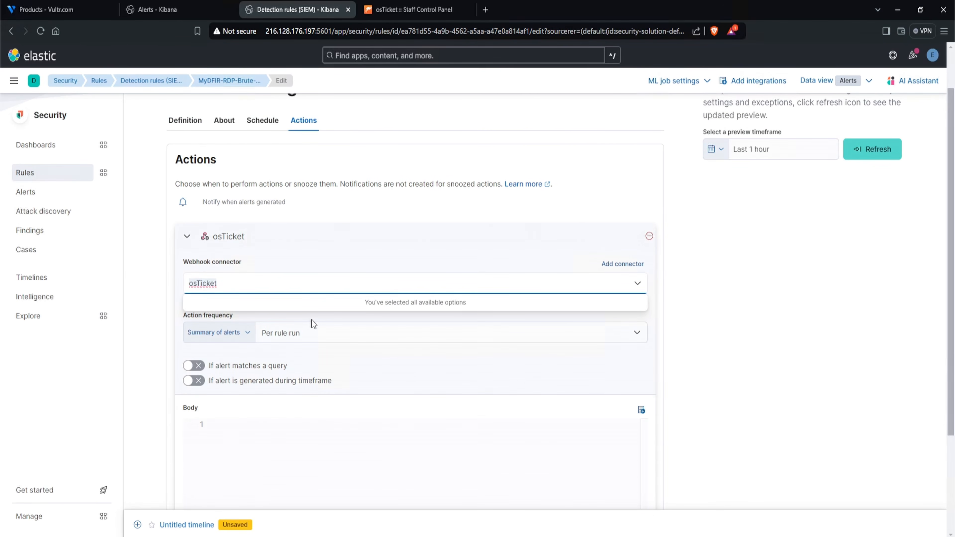
{"action": "scroll", "coordinate": [278, 361], "scroll_direction": "down", "scroll_amount": 3}
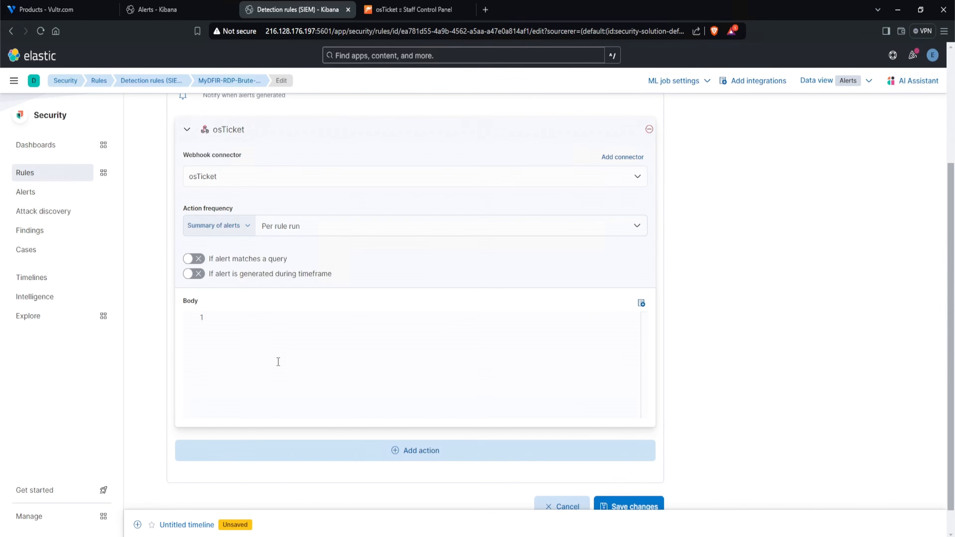
{"action": "key", "text": "ctrl+v"}
{"action": "scroll", "coordinate": [399, 378], "scroll_direction": "down", "scroll_amount": 1}
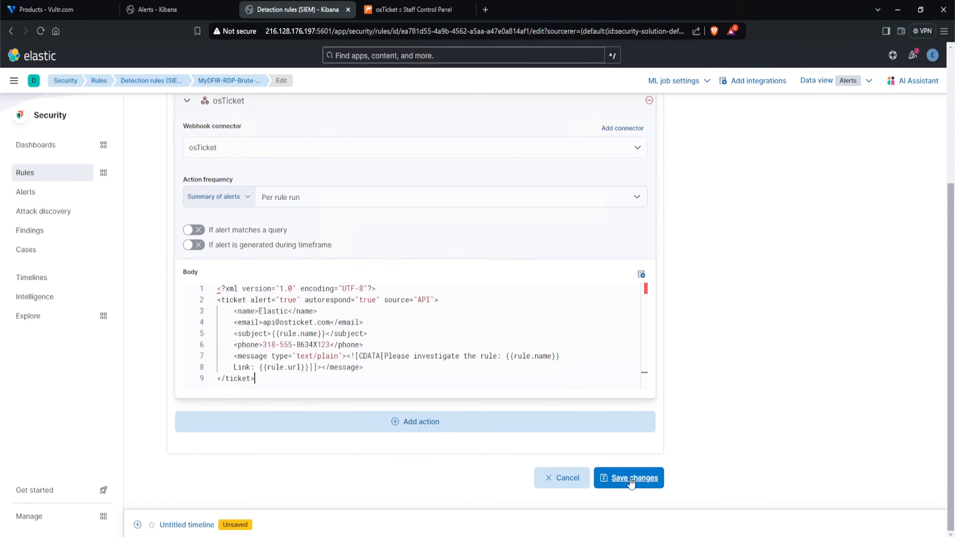
{"action": "left_click", "coordinate": [632, 479]}
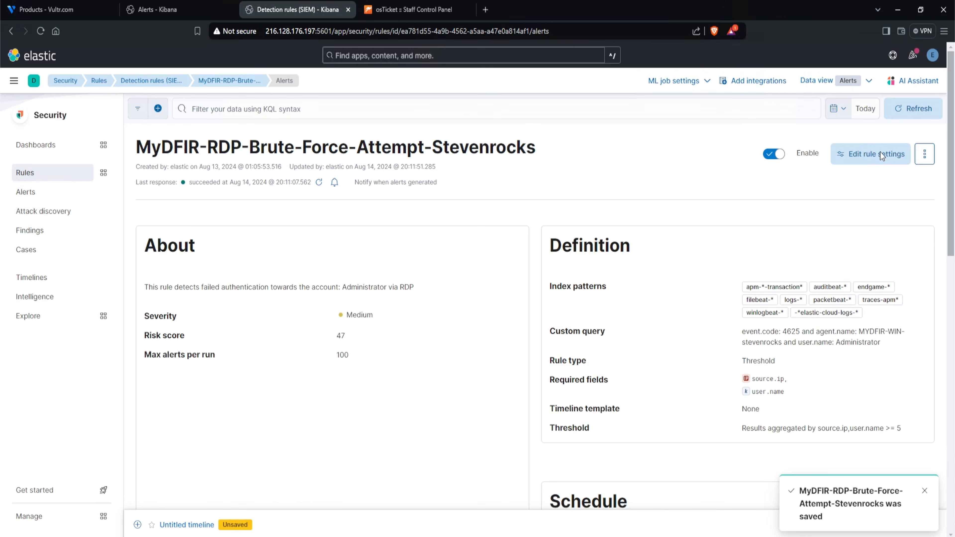
- Set the RDP brute force rule to run every 1 minute and save the changes
{"action": "left_click", "coordinate": [877, 154]}
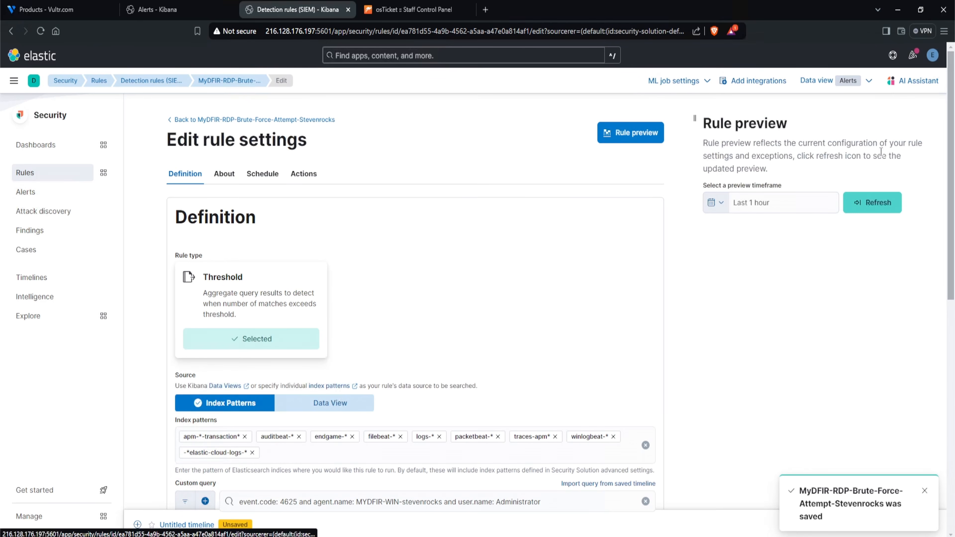
{"action": "left_click", "coordinate": [260, 184]}
{"action": "left_click", "coordinate": [218, 273]}
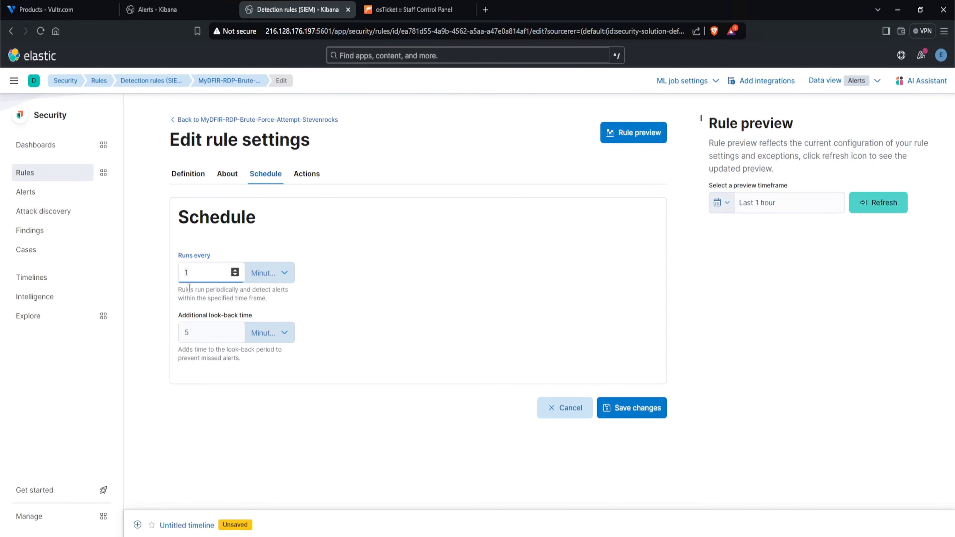
{"action": "left_click", "coordinate": [632, 408]}
- Switch to the untitled Notepad file and review its brute force investigation questions
{"action": "mouse_move", "coordinate": [133, 534]}
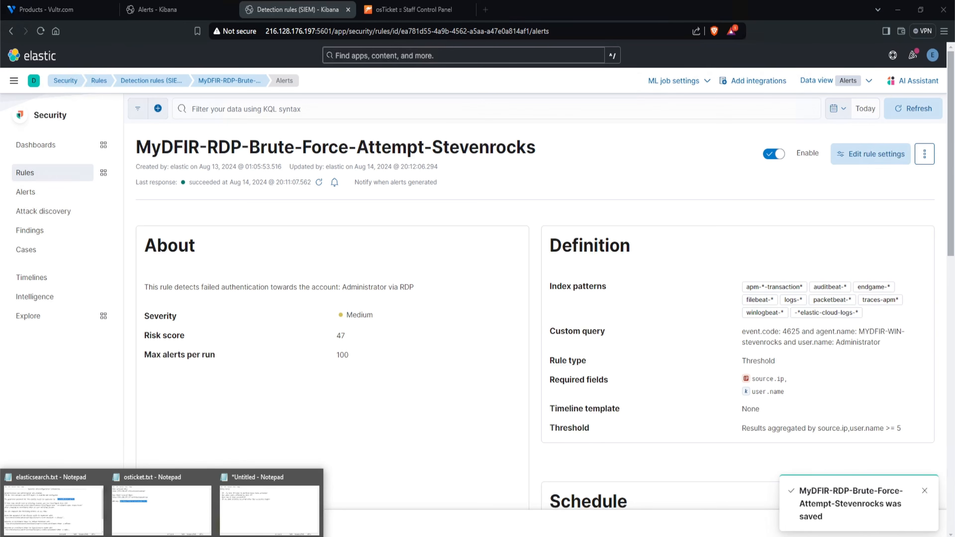
{"action": "left_click", "coordinate": [248, 502]}
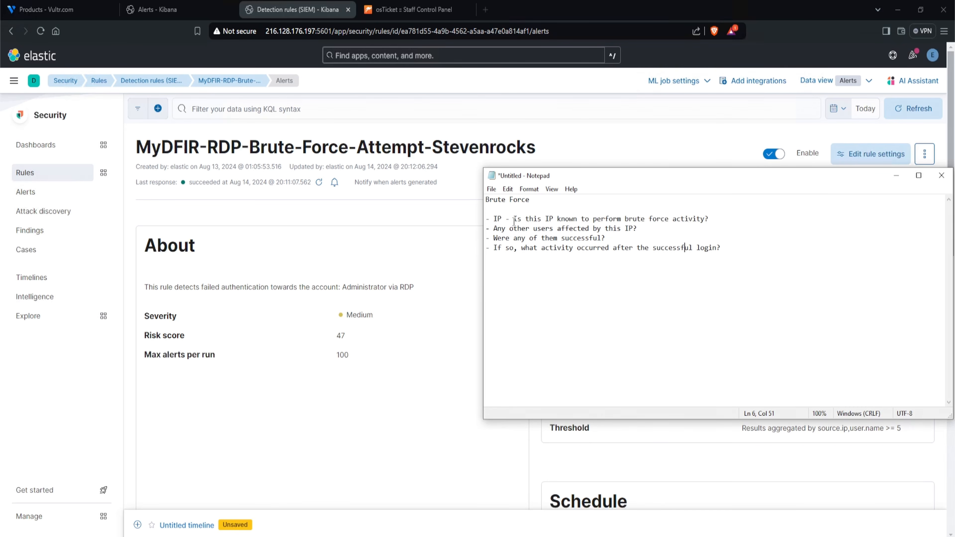
{"action": "left_click_drag", "start_coordinate": [514, 220], "coordinate": [715, 226]}
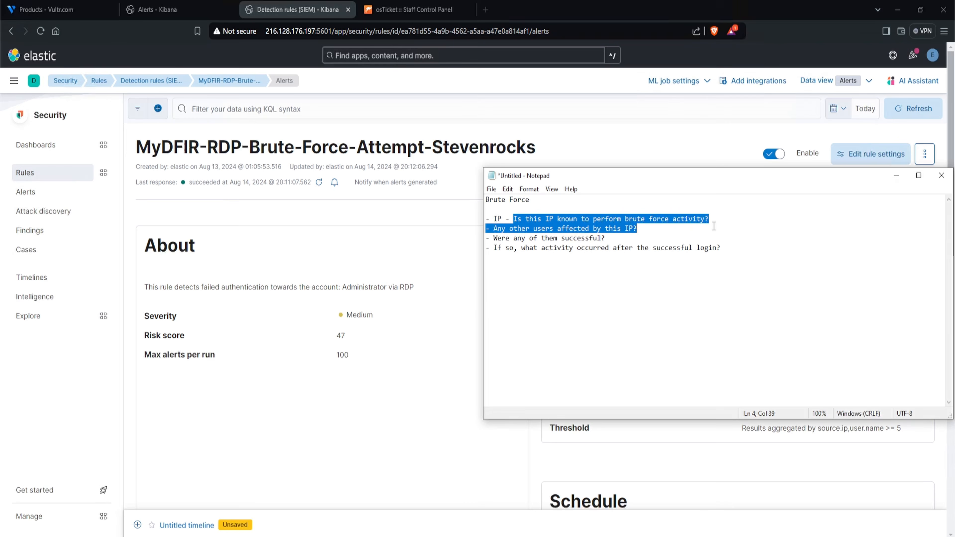
{"action": "left_click_drag", "start_coordinate": [609, 239], "coordinate": [529, 232]}
{"action": "left_click_drag", "start_coordinate": [605, 238], "coordinate": [515, 236]}
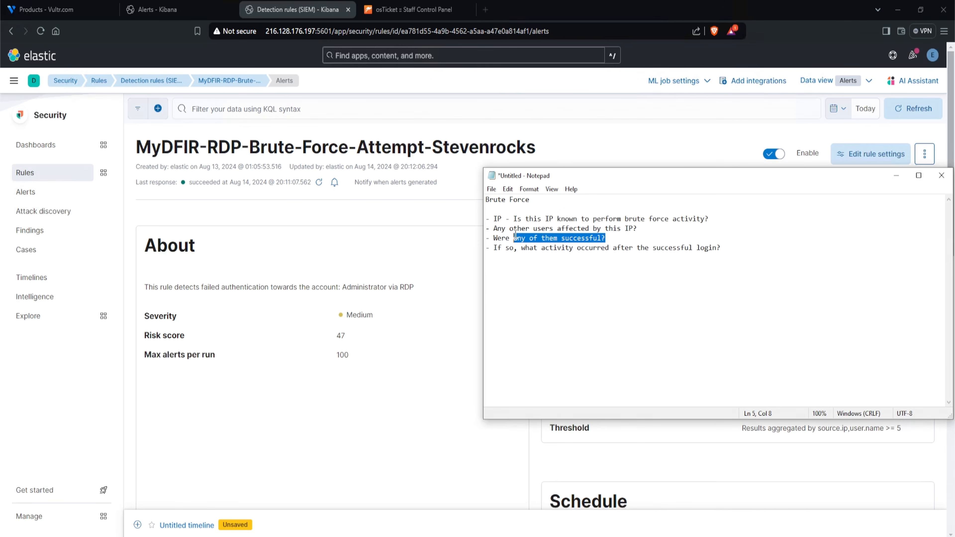
{"action": "left_click", "coordinate": [334, 376]}
- Copy the source IP from the most recent RDP alert and extend the Notepad heading to "Brute Force - 81.163.20.41 - Administrator"
{"action": "scroll", "coordinate": [335, 376], "scroll_direction": "down", "scroll_amount": 13}
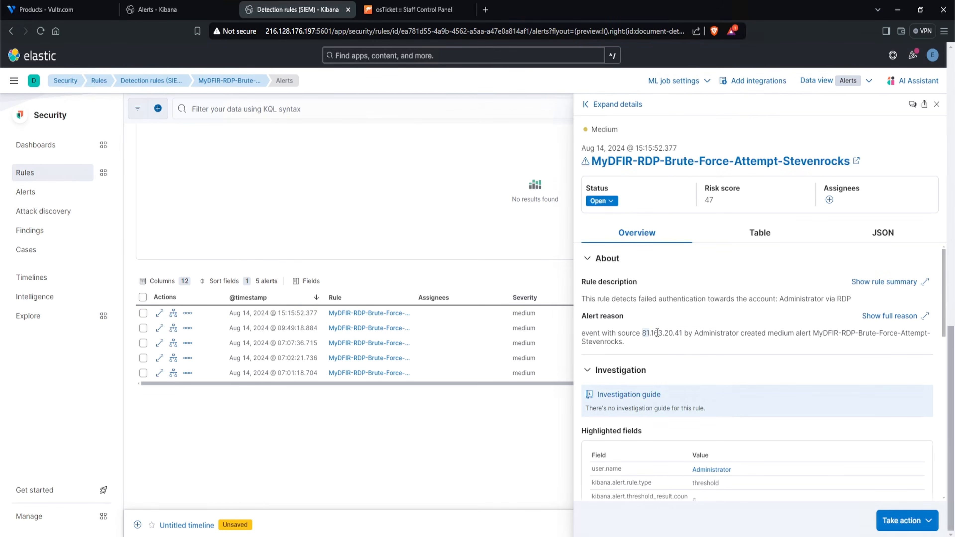
{"action": "left_click_drag", "start_coordinate": [657, 332], "coordinate": [682, 333]}
{"action": "key", "text": "ctrl+c"}
{"action": "left_click", "coordinate": [206, 475]}
{"action": "left_click", "coordinate": [274, 500]}
{"action": "left_click", "coordinate": [620, 198]}
{"action": "type", "text": "-"}
{"action": "key", "text": "ctrl+v"}
{"action": "type", "text": "- Administrator"}
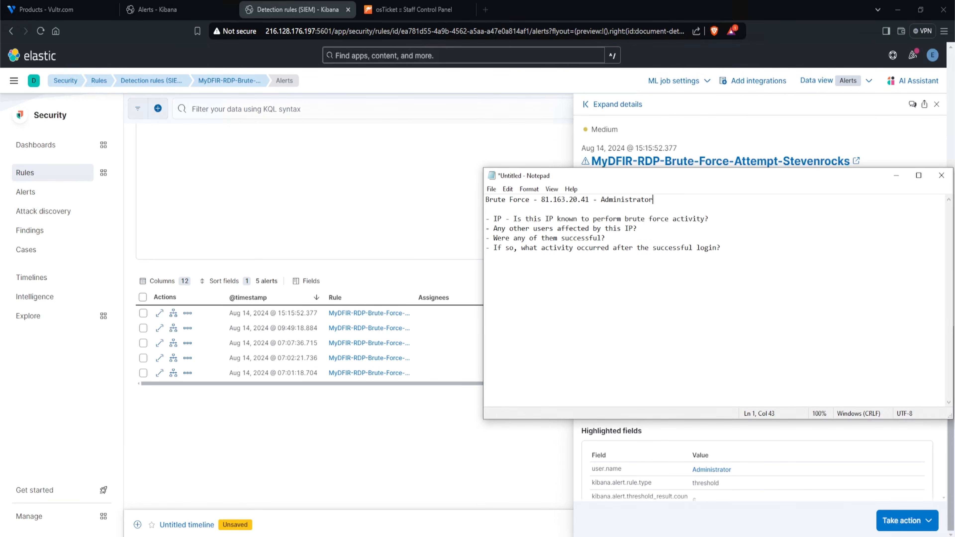
- Look up the IP address from the notes, 81.163.20.41, on AbuseIPDB in a new browser tab
{"action": "left_click_drag", "start_coordinate": [487, 218], "coordinate": [722, 218]}
{"action": "left_click", "coordinate": [722, 219]}
{"action": "left_click_drag", "start_coordinate": [590, 200], "coordinate": [540, 199]}
{"action": "key", "text": "ctrl+c"}
{"action": "left_click", "coordinate": [485, 10]}
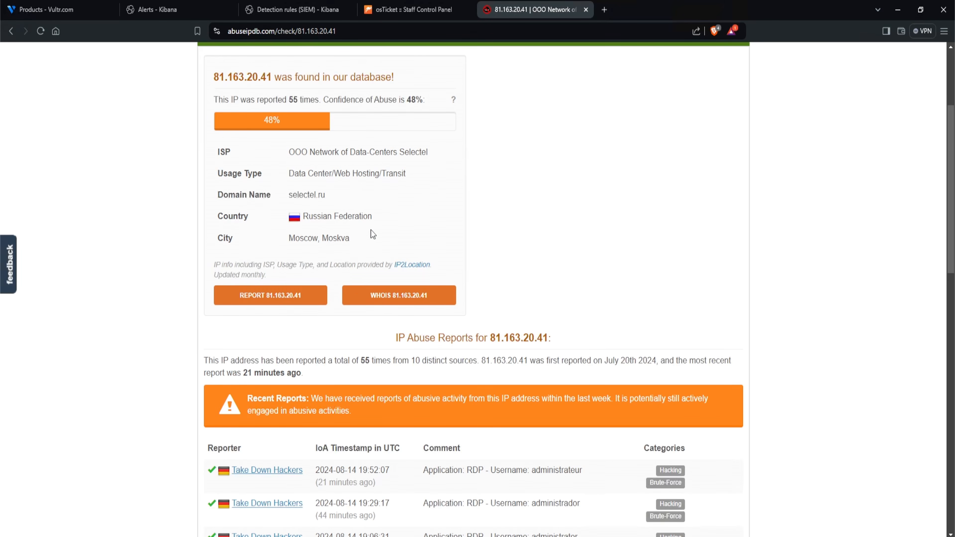
- Examine the IP's country and the comments and categories of its most recent abuse reports
{"action": "left_click_drag", "start_coordinate": [391, 218], "coordinate": [292, 220]}
{"action": "left_click", "coordinate": [472, 223]}
{"action": "scroll", "coordinate": [424, 253], "scroll_direction": "down", "scroll_amount": 5}
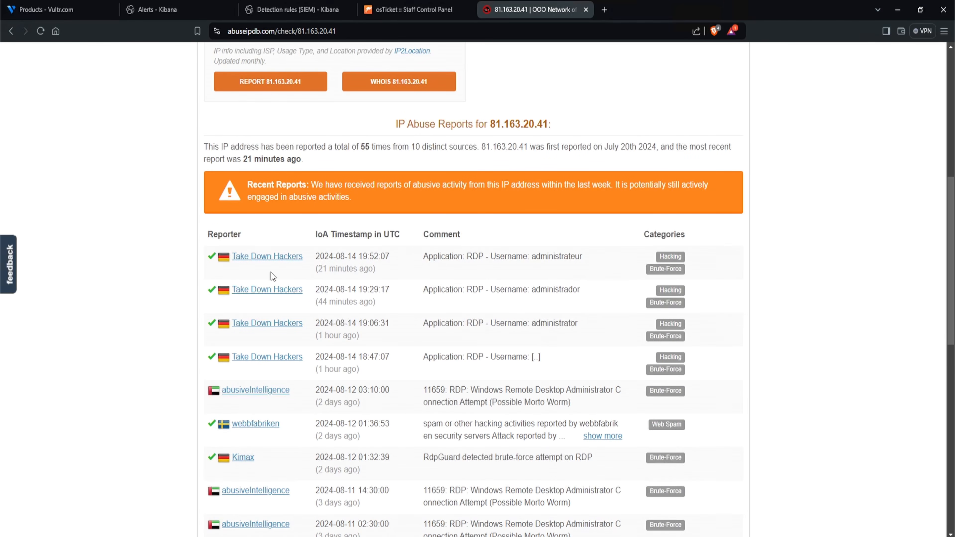
{"action": "left_click_drag", "start_coordinate": [424, 258], "coordinate": [522, 260]}
{"action": "mouse_move", "coordinate": [672, 270]}
{"action": "left_click_drag", "start_coordinate": [602, 260], "coordinate": [531, 264]}
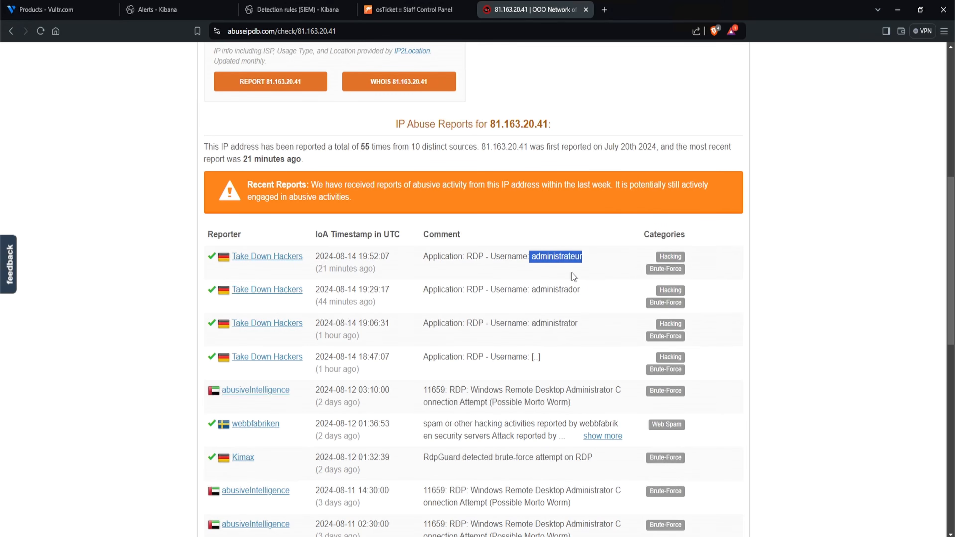
- Examine the targeted usernames and older comments in the IP's AbuseIPDB reports, including the RdpGuard brute-force entry
{"action": "left_click_drag", "start_coordinate": [594, 292], "coordinate": [553, 294]}
{"action": "left_click_drag", "start_coordinate": [594, 339], "coordinate": [540, 327]}
{"action": "left_click", "coordinate": [588, 332]}
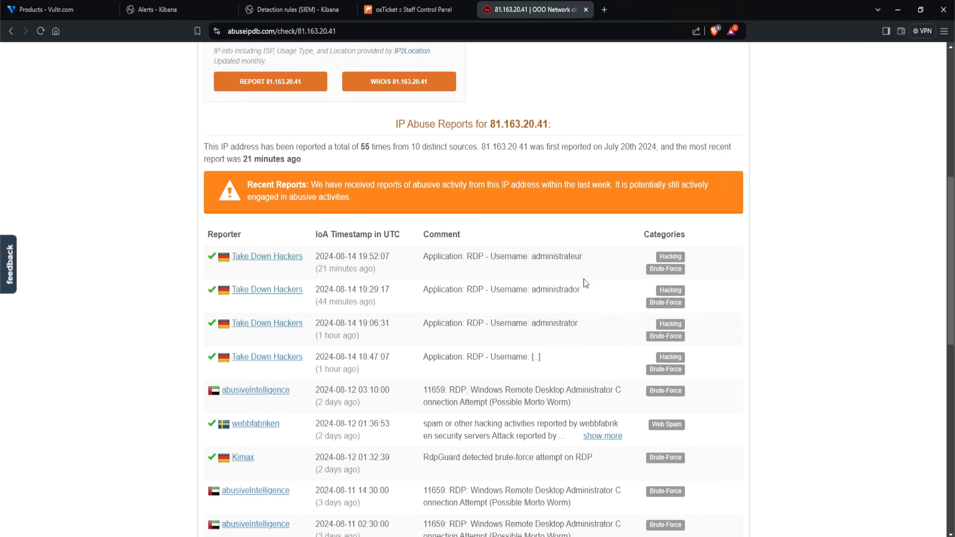
{"action": "scroll", "coordinate": [589, 277], "scroll_direction": "down", "scroll_amount": 3}
{"action": "left_click_drag", "start_coordinate": [423, 317], "coordinate": [577, 317]}
{"action": "left_click_drag", "start_coordinate": [423, 351], "coordinate": [597, 352]}
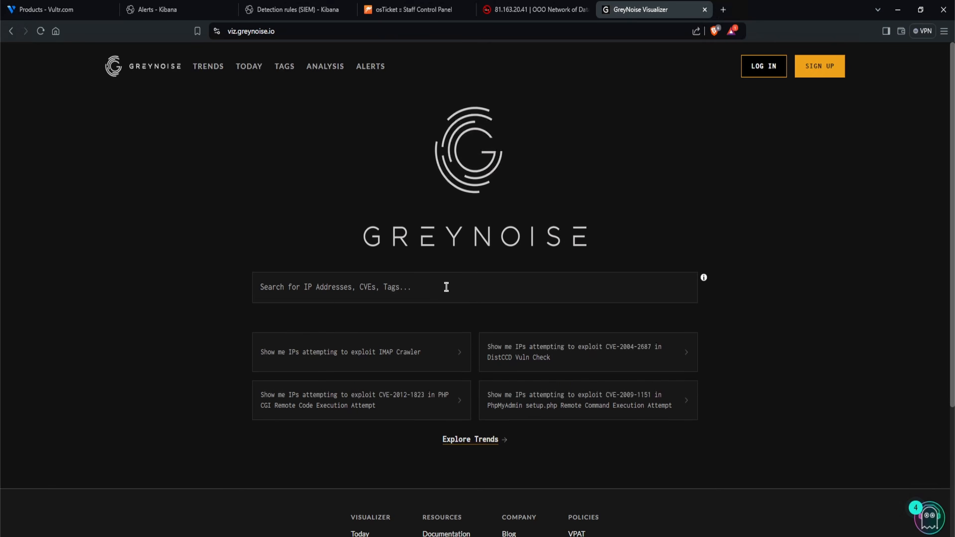
- Look up 81.163.20.41 on the GreyNoise Visualizer
{"action": "left_click", "coordinate": [480, 284]}
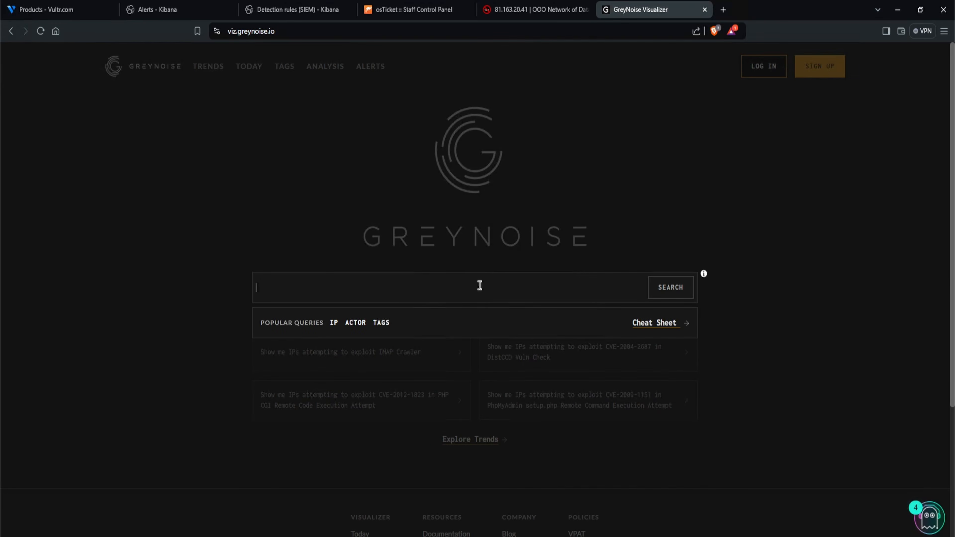
{"action": "key", "text": "ctrl+v"}
{"action": "left_click", "coordinate": [659, 295]}
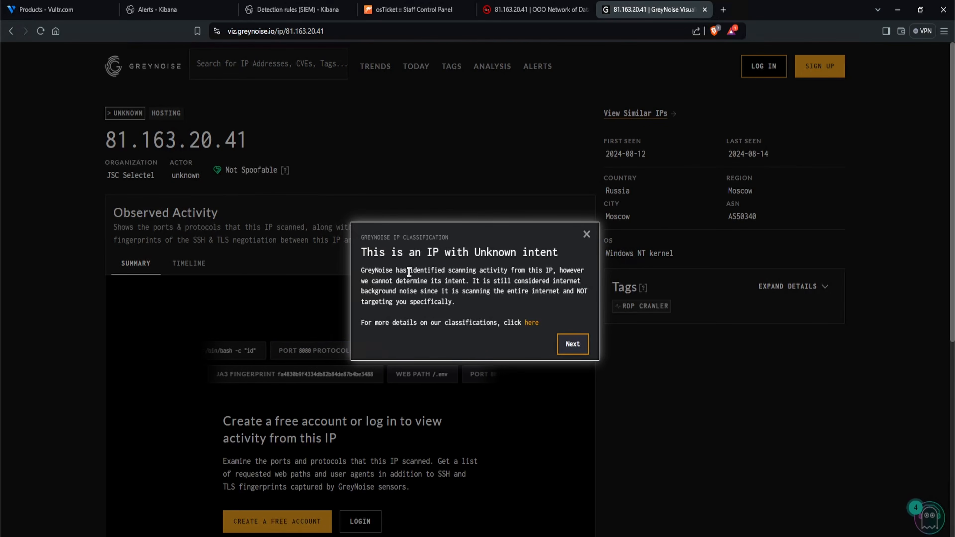
- Read GreyNoise's intent classification and suggested reason for closing the alert, and review the IP's observed activity and details
{"action": "left_click_drag", "start_coordinate": [475, 252], "coordinate": [559, 253]}
{"action": "left_click_drag", "start_coordinate": [360, 270], "coordinate": [550, 299]}
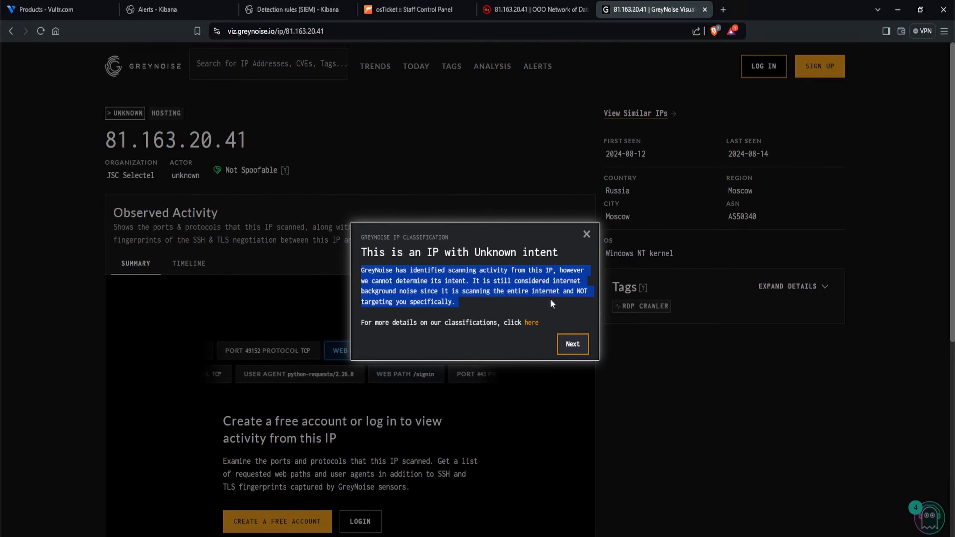
{"action": "left_click", "coordinate": [550, 300]}
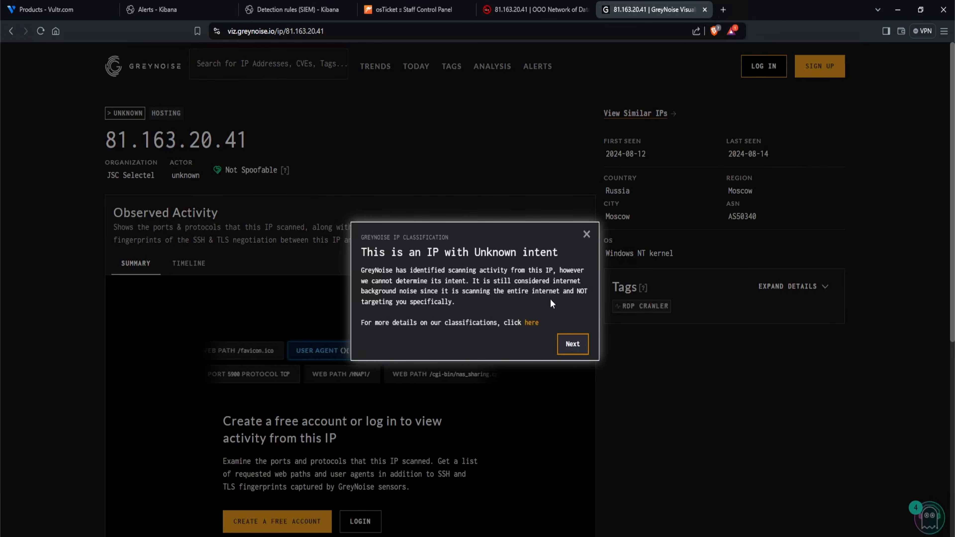
{"action": "left_click", "coordinate": [573, 344]}
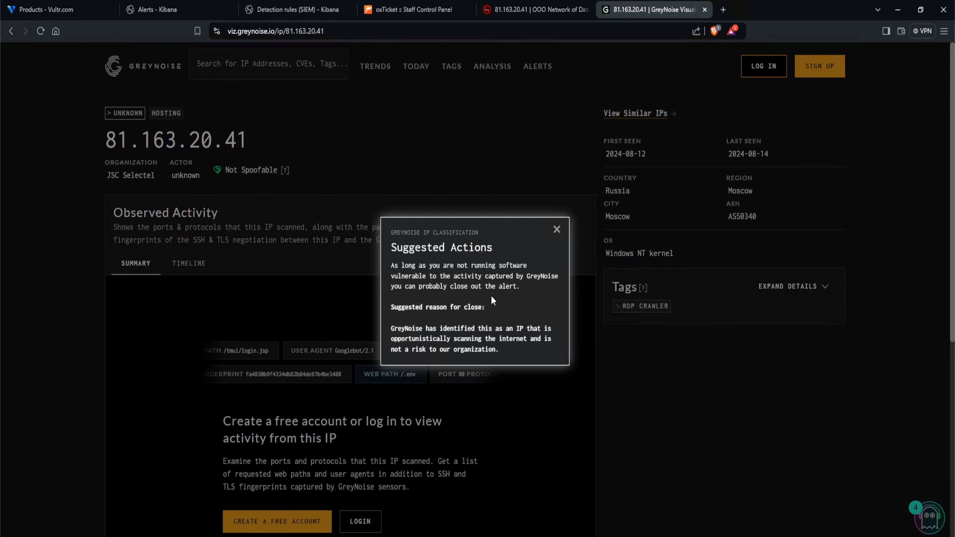
{"action": "left_click_drag", "start_coordinate": [392, 327], "coordinate": [517, 348]}
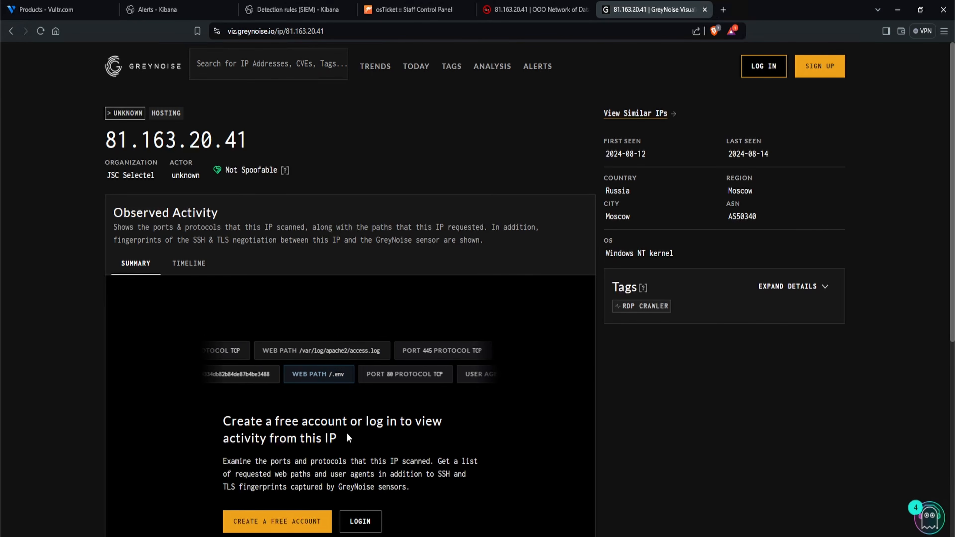
{"action": "scroll", "coordinate": [347, 433], "scroll_direction": "down", "scroll_amount": 3}
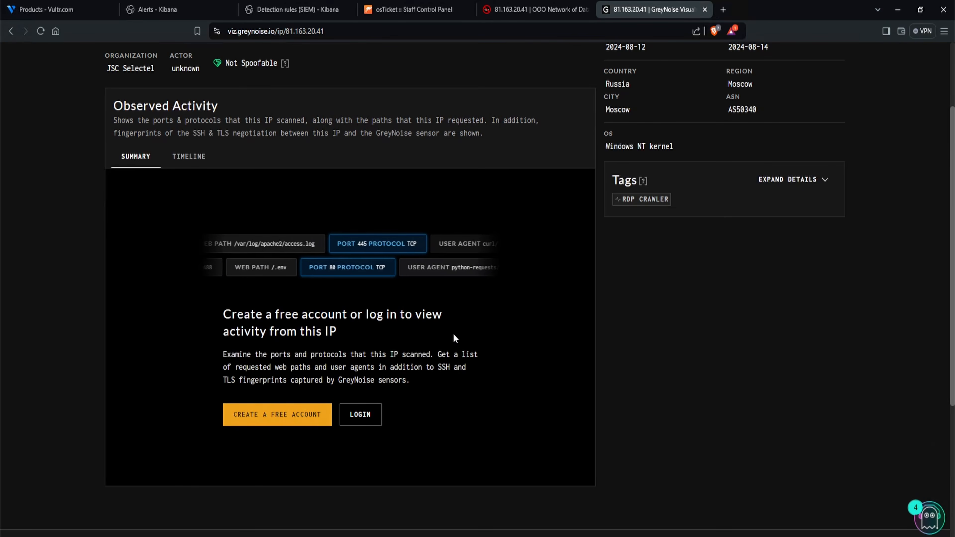
{"action": "scroll", "coordinate": [301, 360], "scroll_direction": "up", "scroll_amount": 3}
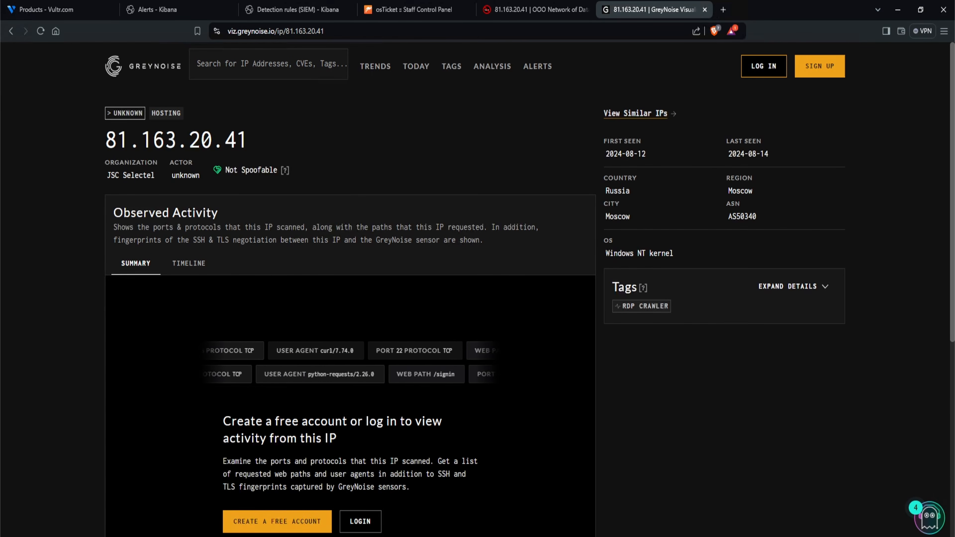
- In the Notepad notes, add the answer "- Yes" below the question about the IP's known brute force activity
{"action": "left_click", "coordinate": [302, 485]}
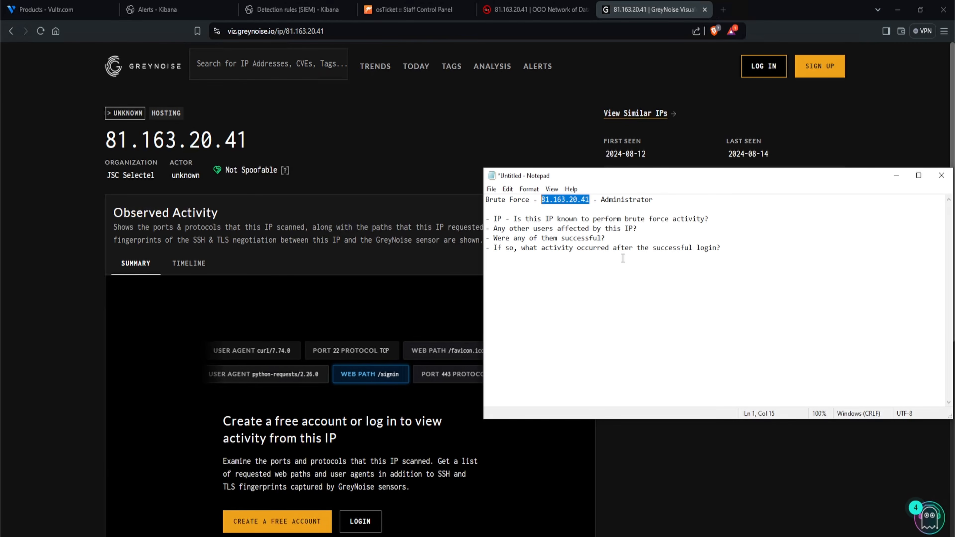
{"action": "left_click", "coordinate": [732, 219]}
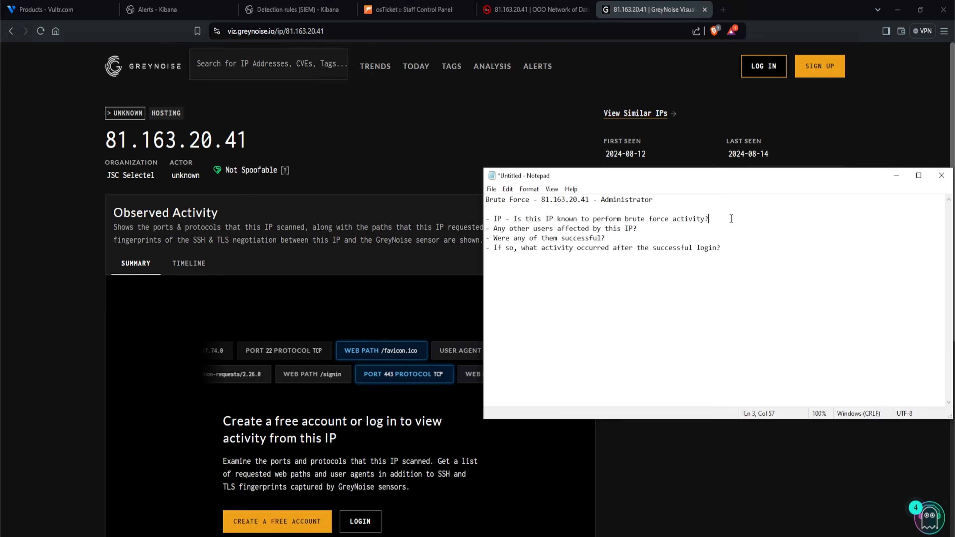
{"action": "key", "text": "Return"}
{"action": "type", "text": "- "}
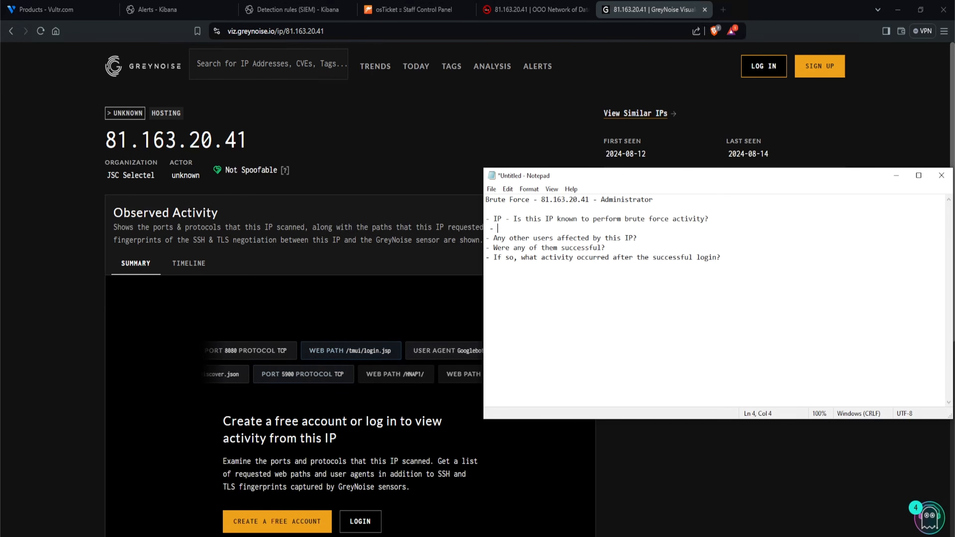
{"action": "type", "text": "Yes"}
{"action": "triple_click", "coordinate": [509, 239]}
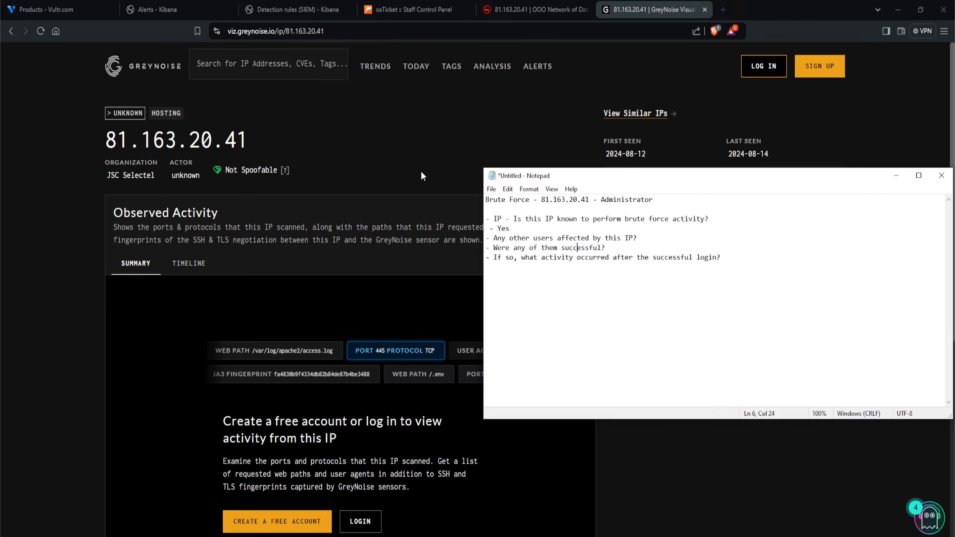
- Open Elastic Discover in a new tab and search the last 30 days for the IP 81.163.20.41 from the notes
{"action": "left_click", "coordinate": [293, 9]}
{"action": "left_click", "coordinate": [13, 82]}
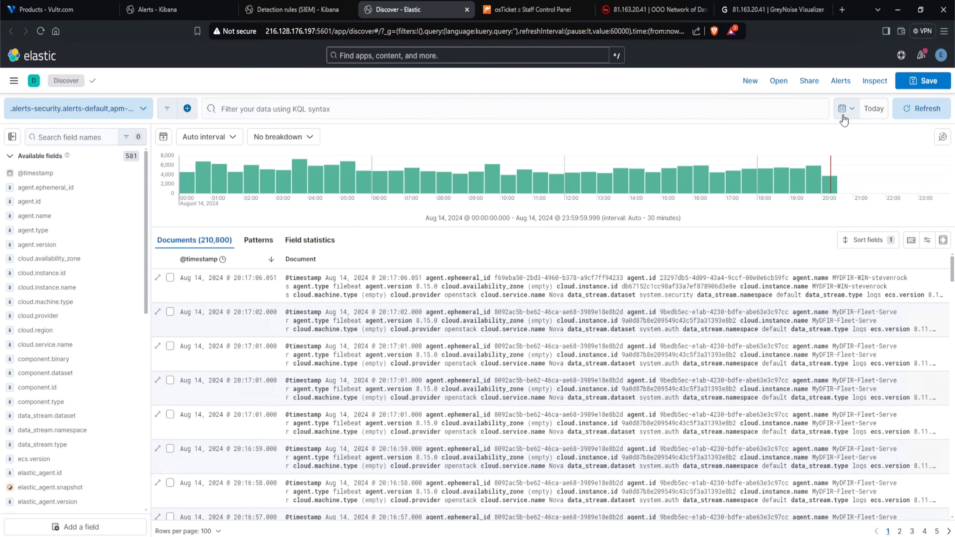
{"action": "left_click", "coordinate": [846, 109]}
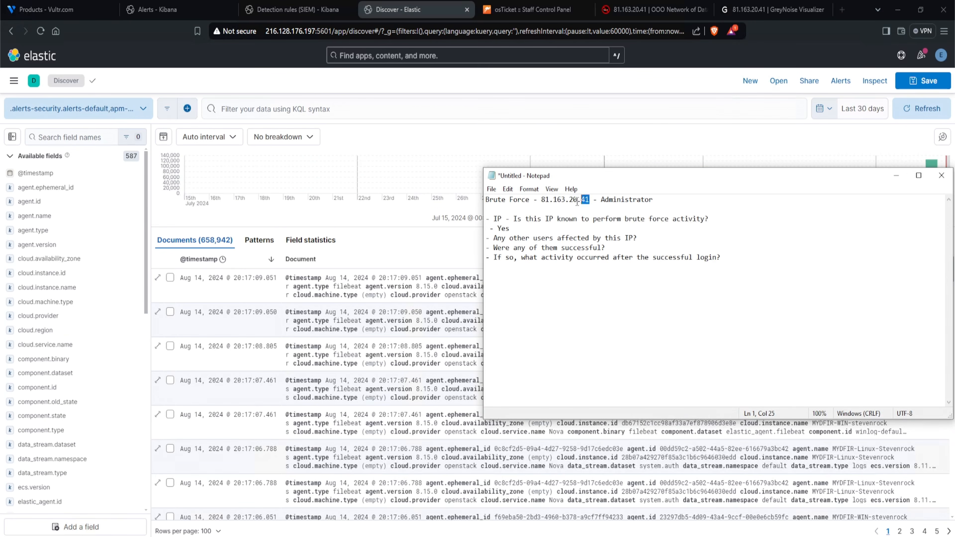
{"action": "left_click_drag", "start_coordinate": [590, 199], "coordinate": [539, 202]}
{"action": "key", "text": "ctrl+c"}
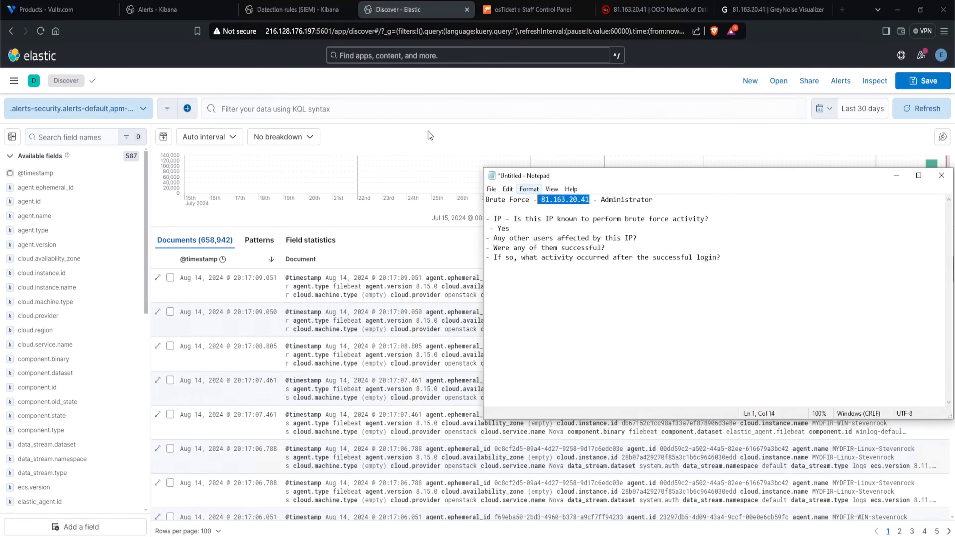
{"action": "left_click", "coordinate": [388, 113]}
{"action": "key", "text": "ctrl+v"}
{"action": "key", "text": "Return"}
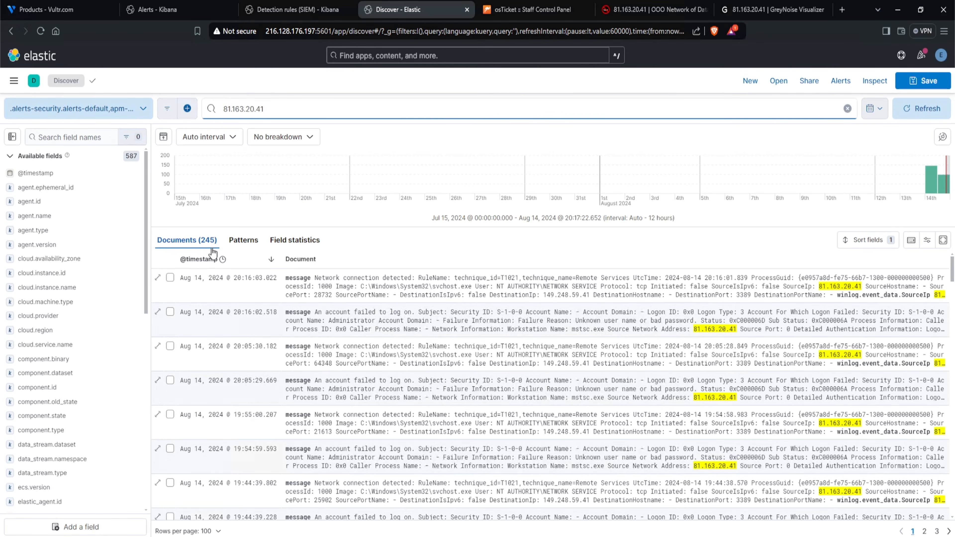
- Find the user.name field and check its top values for the events from this IP
{"action": "left_click", "coordinate": [72, 137]}
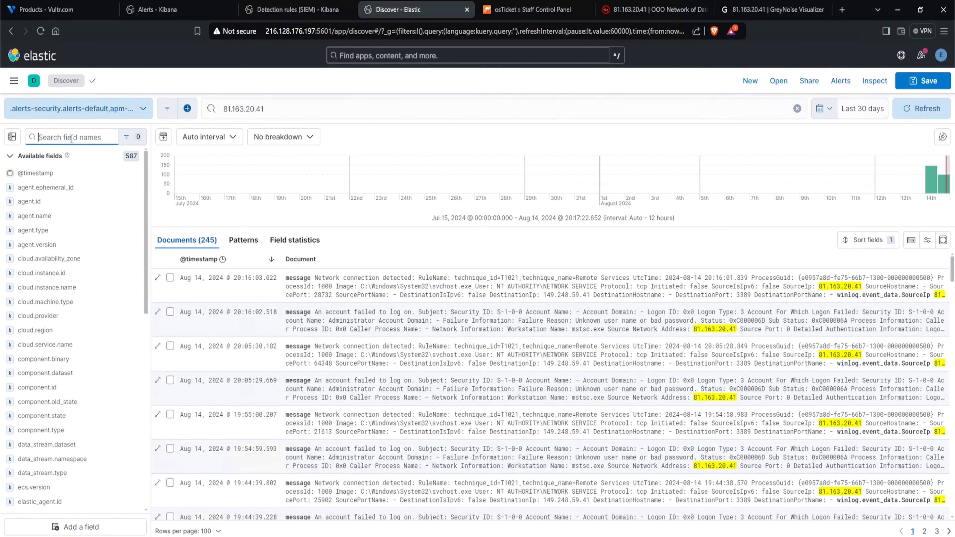
{"action": "type", "text": "user.name"}
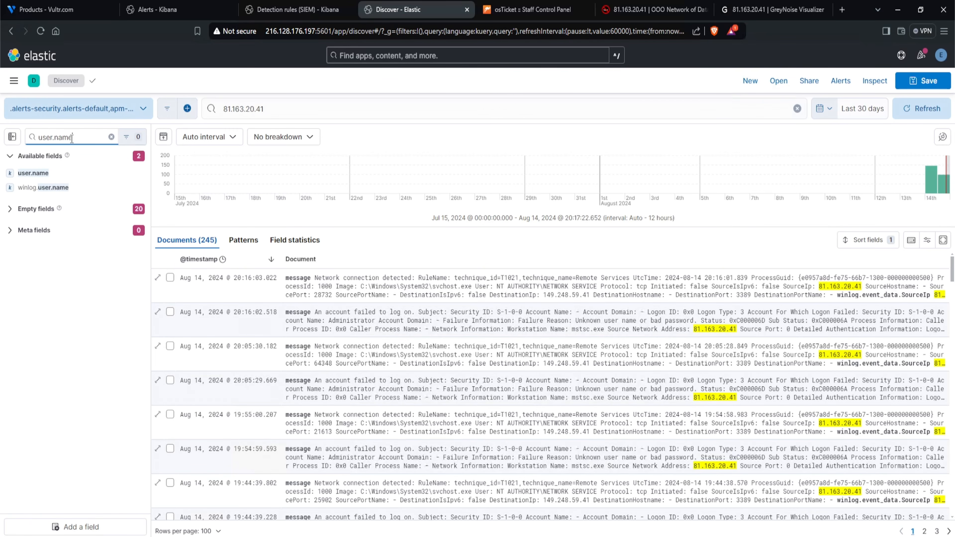
{"action": "left_click", "coordinate": [33, 173]}
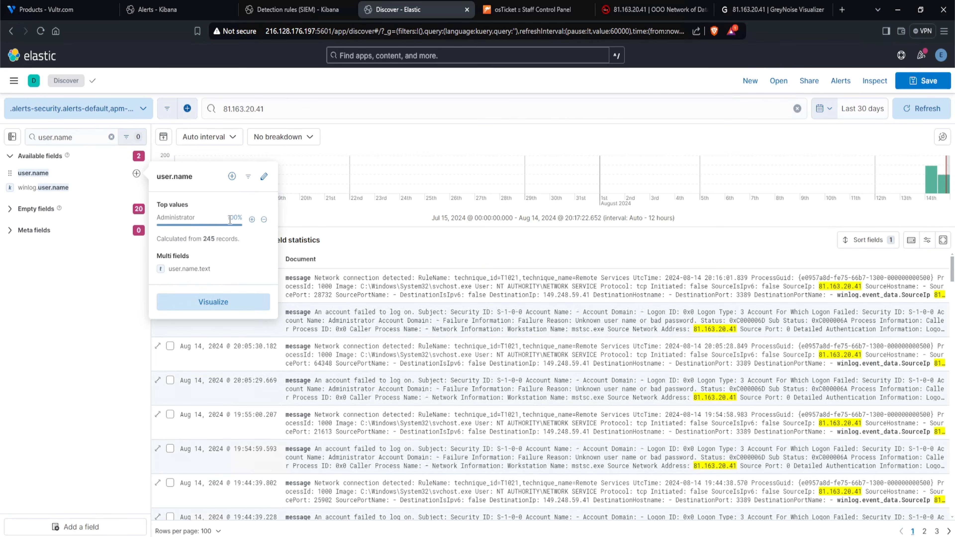
{"action": "left_click_drag", "start_coordinate": [231, 220], "coordinate": [158, 220]}
- In Notepad, answer the other-users question with "- No only Administrator" and start an answer line below "Were any of them successful?"
{"action": "key", "text": "alt+Tab"}
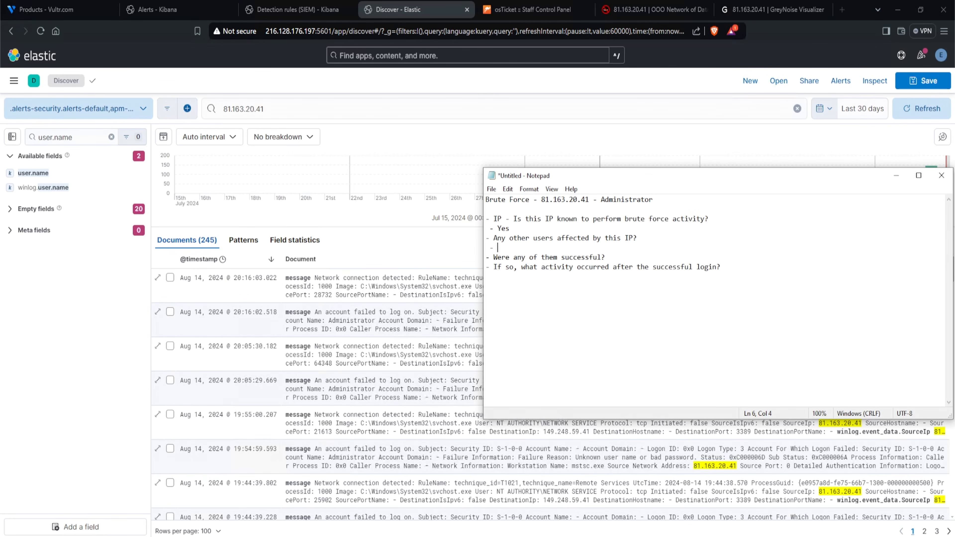
{"action": "type", "text": "No only Administrator"}
{"action": "left_click", "coordinate": [648, 257]}
{"action": "key", "text": "Return"}
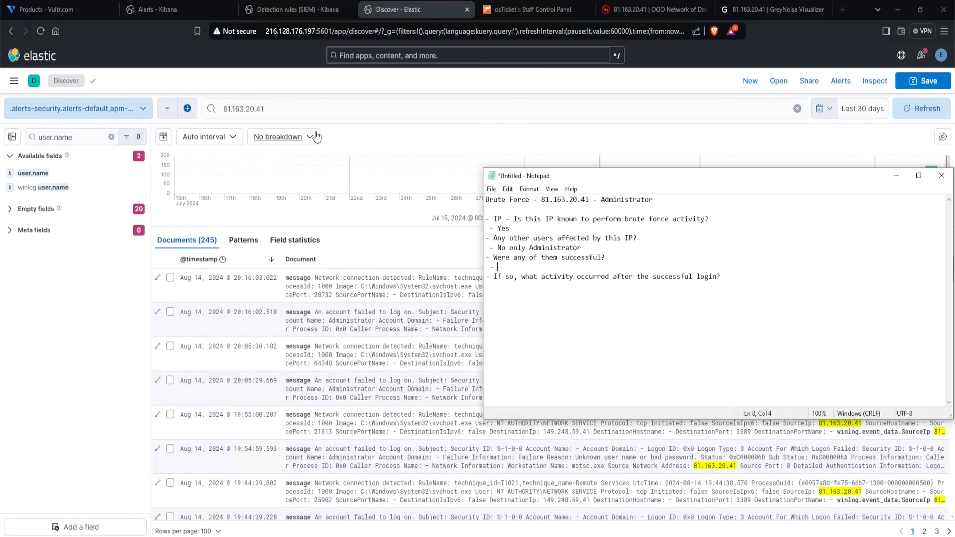
- Extend the Discover query to "81.163.20.41 and event.code: 4624" to look for successful logins from the IP
{"action": "left_click", "coordinate": [340, 109]}
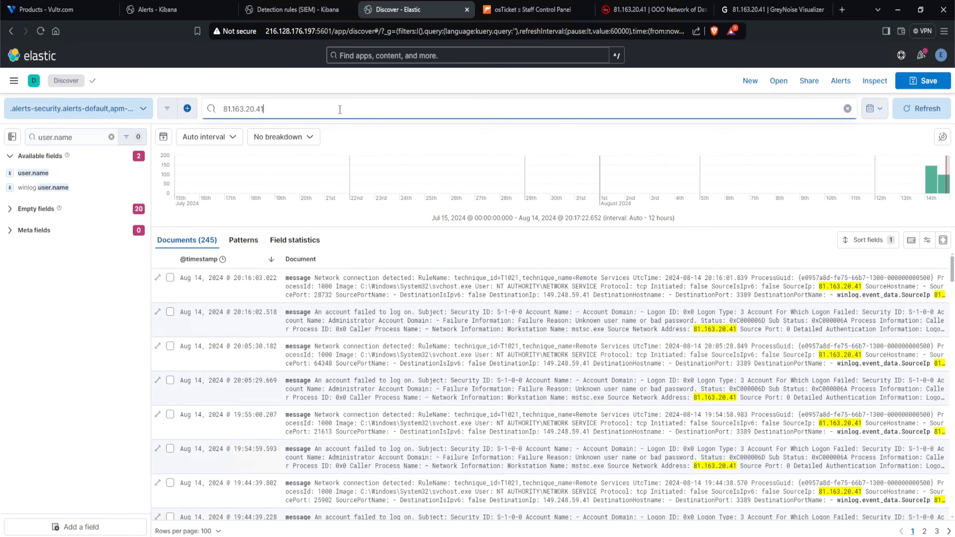
{"action": "type", "text": "a"}
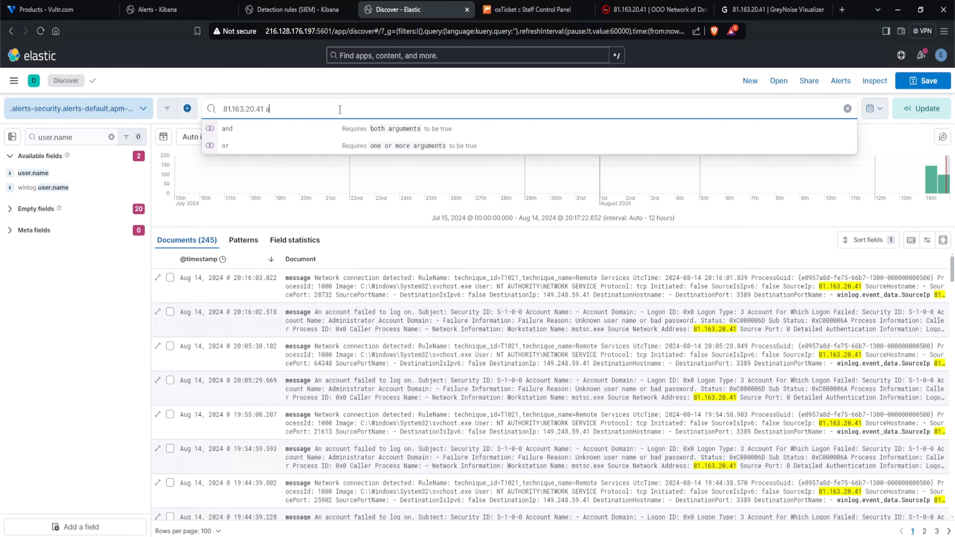
{"action": "type", "text": "nd e"}
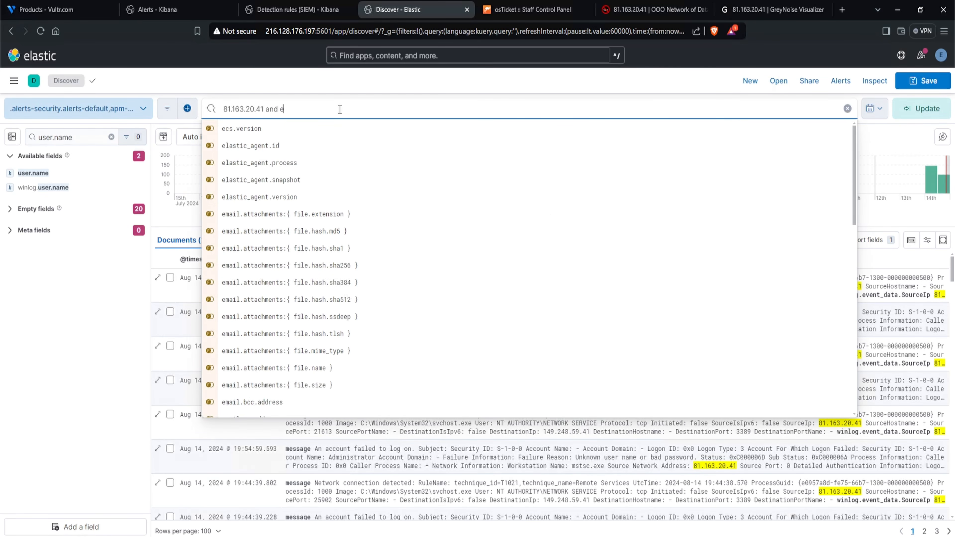
{"action": "type", "text": "vent.code: 4624"}
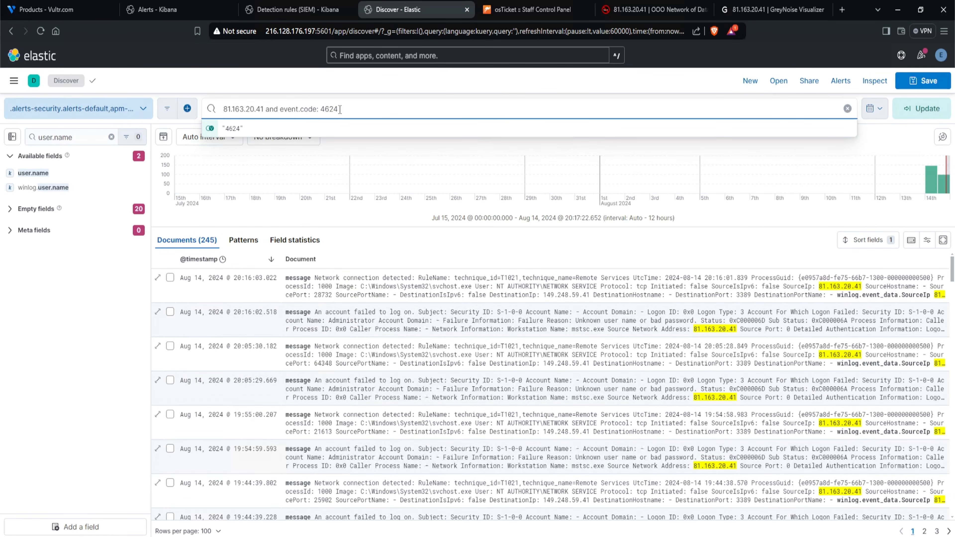
{"action": "key", "text": "Return"}
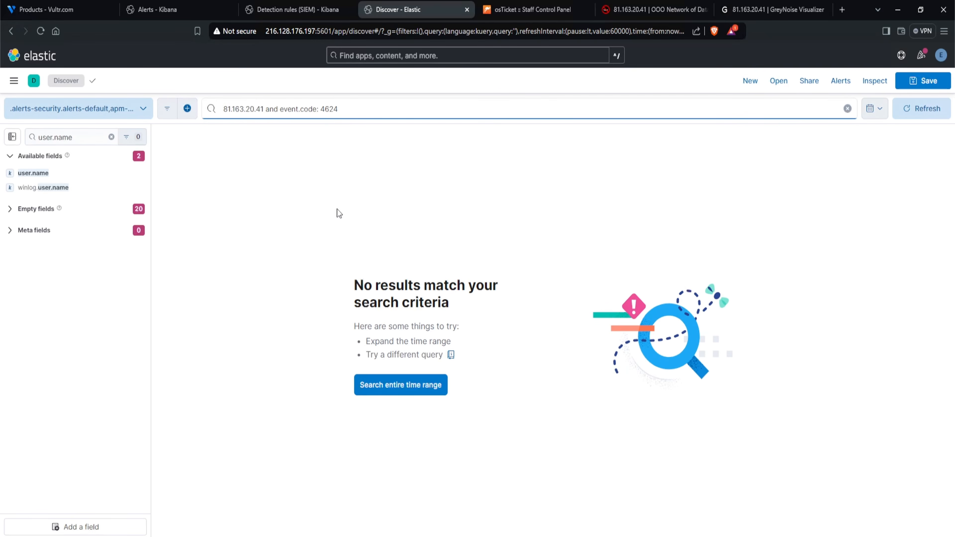
- Remove the IP condition and search for all successful logins with "event.code: 4624"
{"action": "left_click_drag", "start_coordinate": [283, 110], "coordinate": [222, 110]}
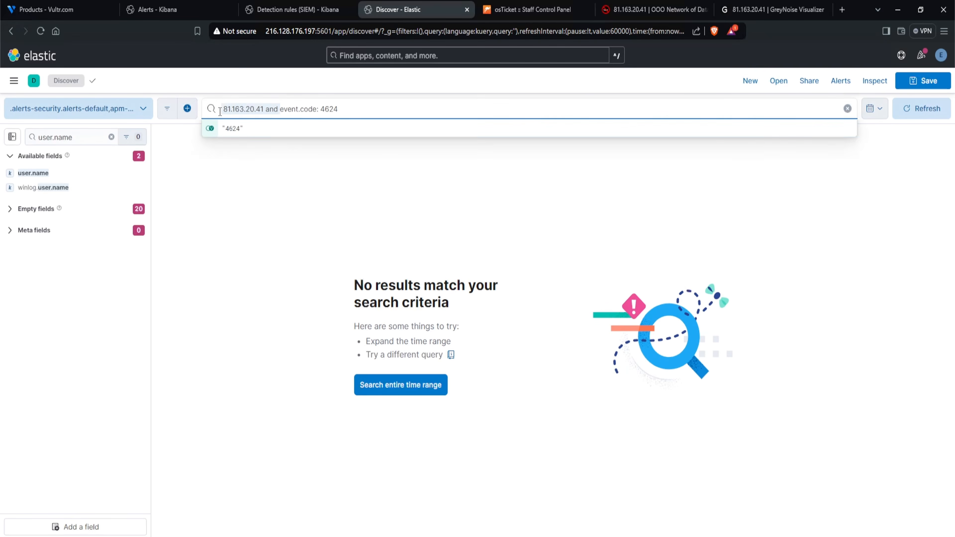
{"action": "key", "text": "BackSpace"}
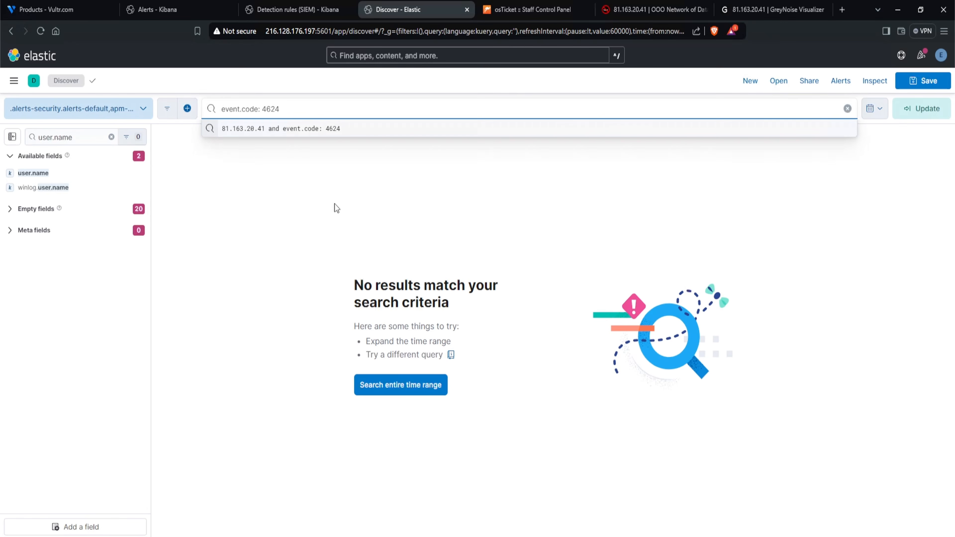
{"action": "key", "text": "Return"}
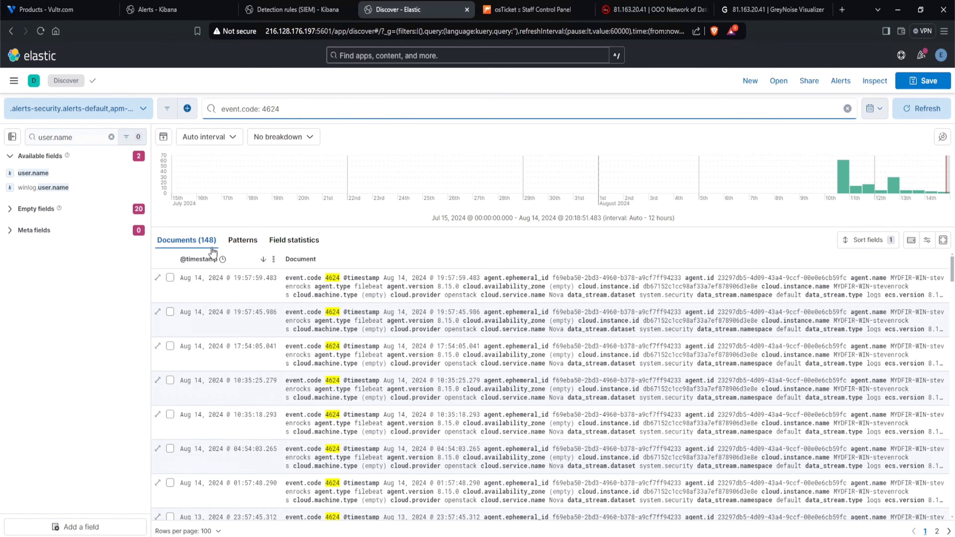
- Restore the earlier query "81.163.20.41 and event.code: 4624" and check its results
{"action": "left_click", "coordinate": [286, 109]}
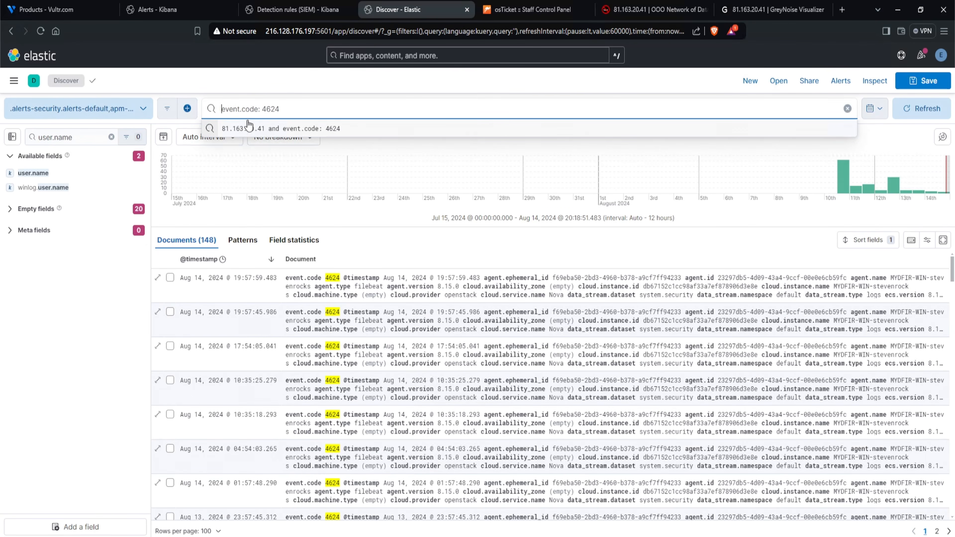
{"action": "left_click", "coordinate": [258, 135]}
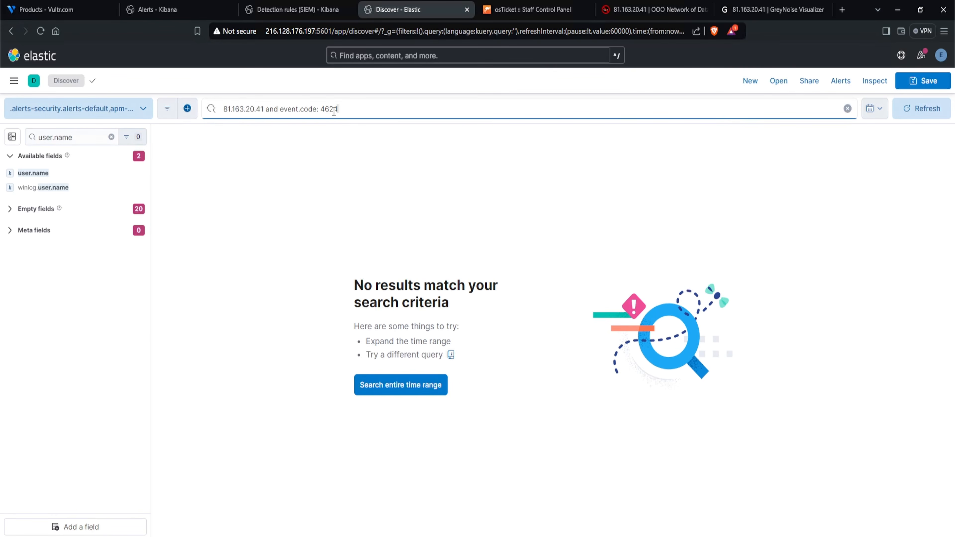
{"action": "left_click", "coordinate": [333, 261]}
{"action": "left_click_drag", "start_coordinate": [333, 265], "coordinate": [503, 320]}
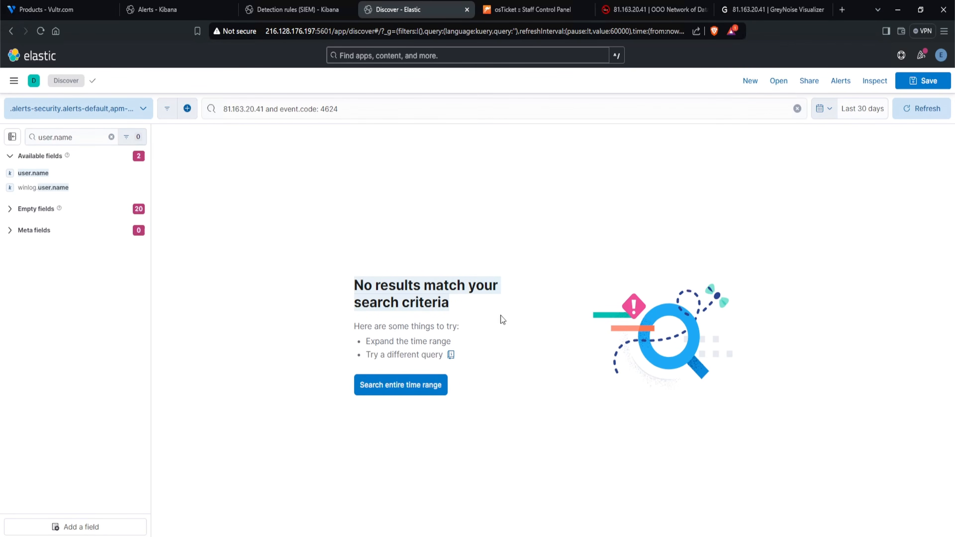
- In Notepad, answer the successful-login question with "No" and add "- Nothing" below the question on activity after login
{"action": "left_click_drag", "start_coordinate": [263, 109], "coordinate": [204, 108]}
{"action": "key", "text": "alt+Tab"}
{"action": "left_click", "coordinate": [669, 276]}
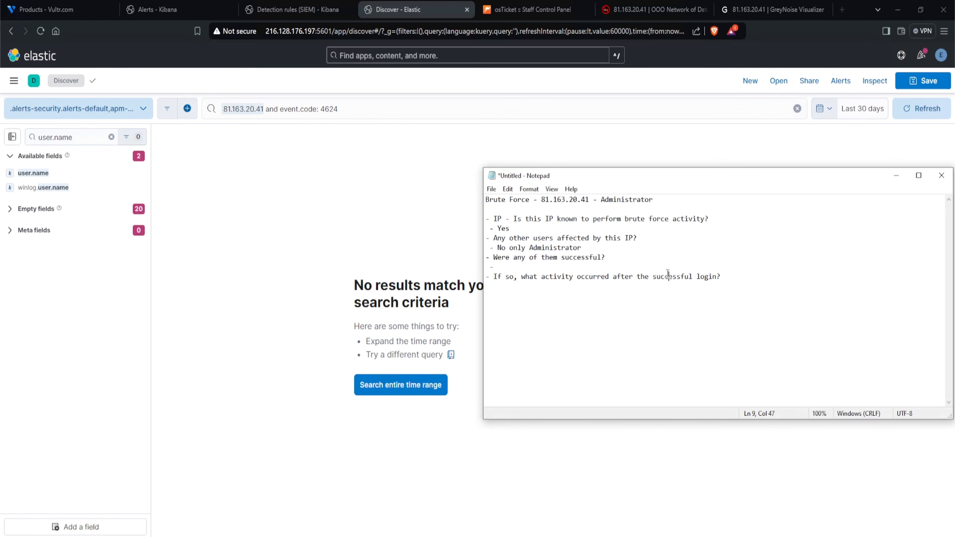
{"action": "left_click", "coordinate": [649, 268]}
{"action": "type", "text": "No"}
{"action": "key", "text": "Down"}
{"action": "key", "text": "Down"}
{"action": "type", "text": "- Nothing"}
{"action": "left_click", "coordinate": [299, 406]}
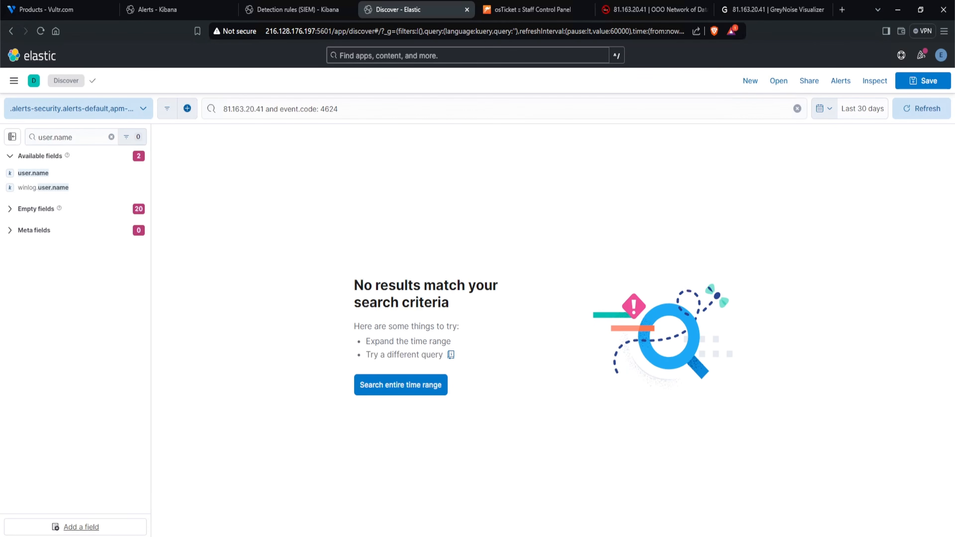
- Replace the Discover query with only the IP 181.215.182.151 and run the search
{"action": "left_click_drag", "start_coordinate": [265, 108], "coordinate": [222, 108]}
{"action": "type", "text": "181.215.182.151"}
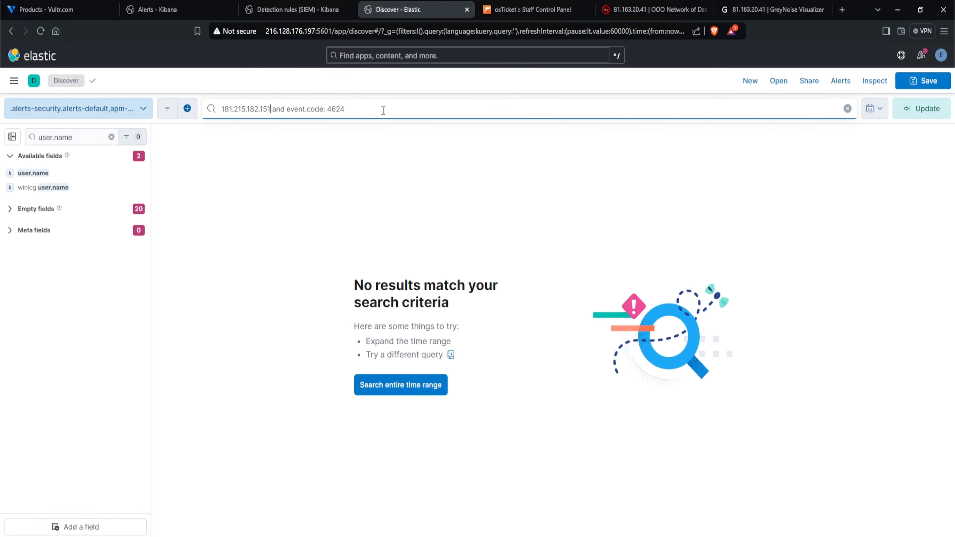
{"action": "left_click_drag", "start_coordinate": [344, 109], "coordinate": [271, 110]}
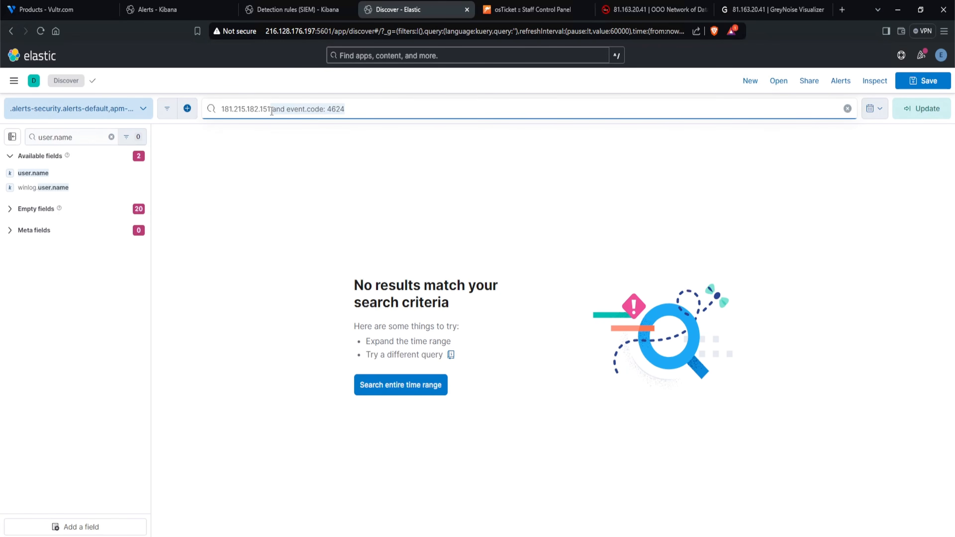
{"action": "key", "text": "BackSpace"}
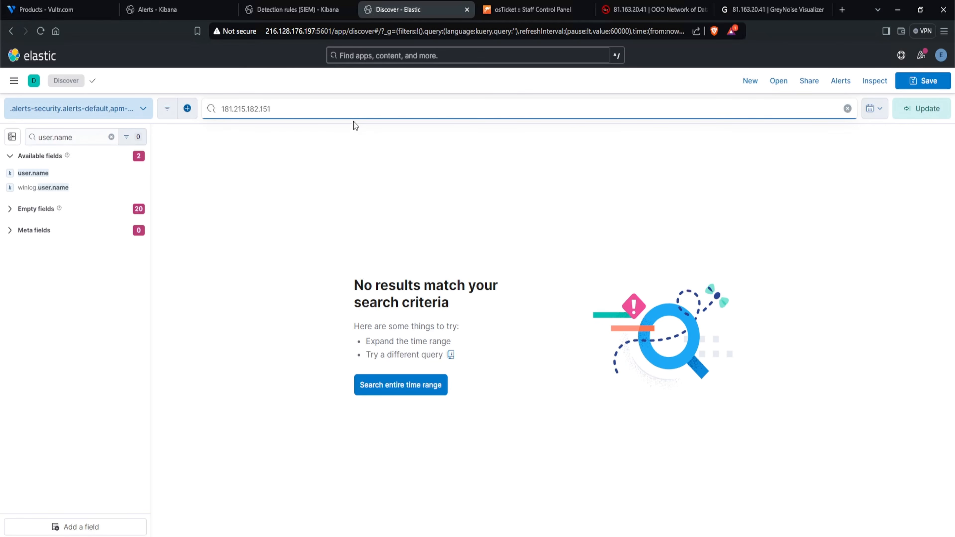
{"action": "key", "text": "Return"}
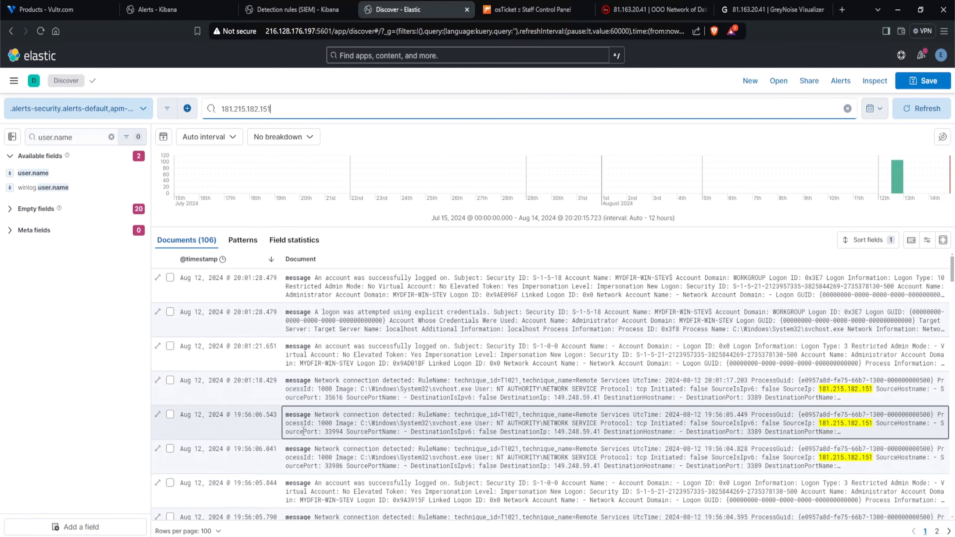
- Review the Notepad question on whether the IP is known to perform brute force activity
{"action": "left_click", "coordinate": [165, 536]}
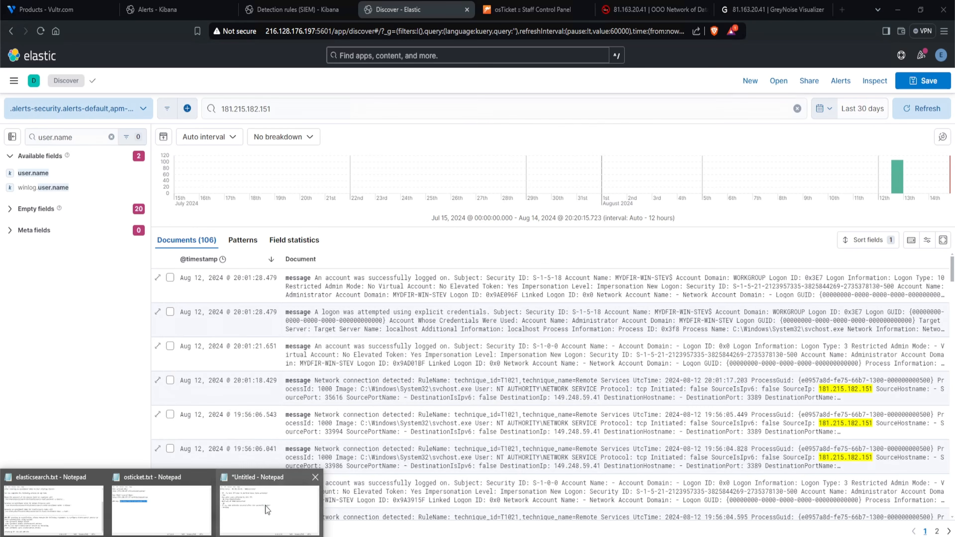
{"action": "left_click", "coordinate": [266, 507]}
{"action": "left_click_drag", "start_coordinate": [739, 225], "coordinate": [486, 227]}
{"action": "left_click", "coordinate": [563, 225]}
{"action": "left_click_drag", "start_coordinate": [564, 224], "coordinate": [562, 221]}
{"action": "left_click", "coordinate": [655, 229]}
- Examine the AbuseIPDB entry for 181.215.182.151, including its report count, abuse confidence and report categories
{"action": "left_click", "coordinate": [662, 16]}
{"action": "scroll", "coordinate": [376, 137], "scroll_direction": "up", "scroll_amount": 6}
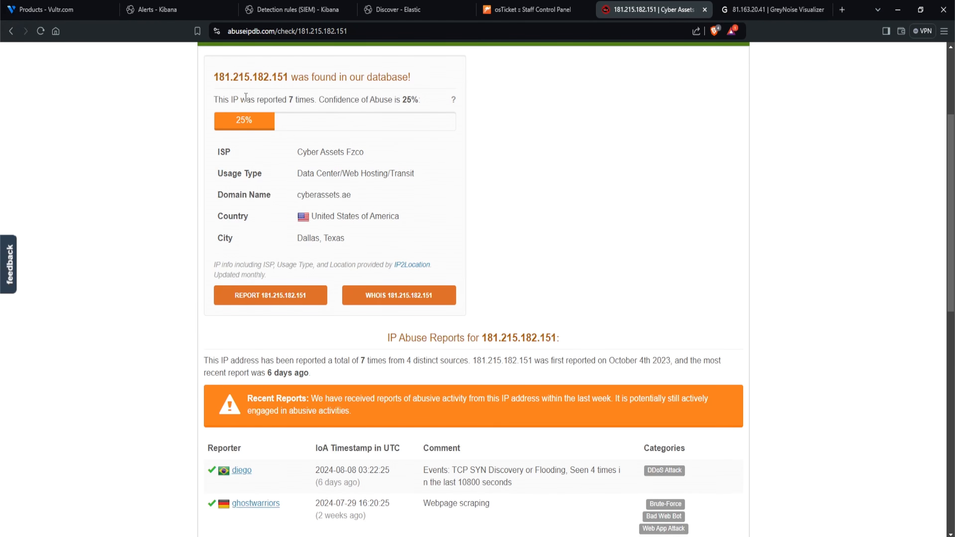
{"action": "double_click", "coordinate": [296, 100]}
{"action": "left_click_drag", "start_coordinate": [401, 100], "coordinate": [420, 99]}
{"action": "scroll", "coordinate": [502, 113], "scroll_direction": "down", "scroll_amount": 5}
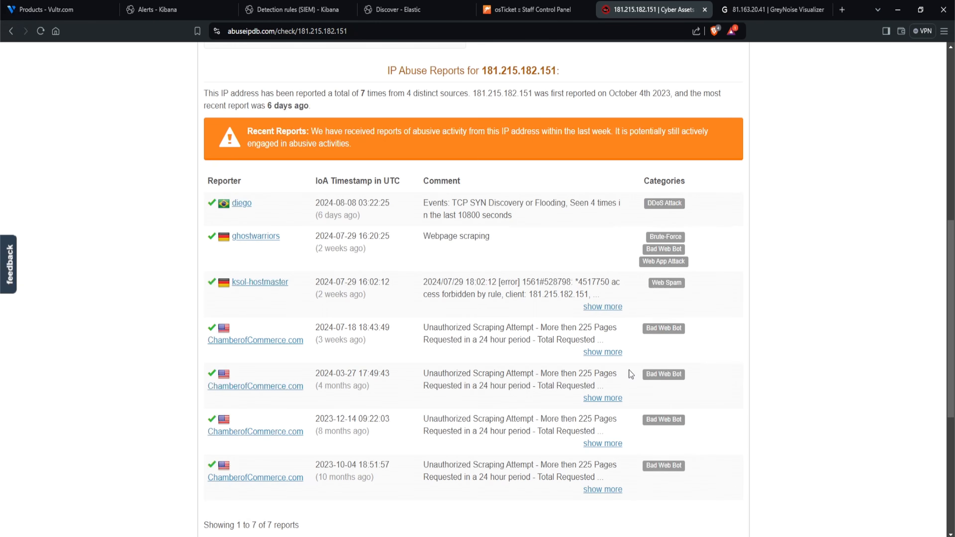
{"action": "scroll", "coordinate": [488, 376], "scroll_direction": "down", "scroll_amount": 1}
{"action": "scroll", "coordinate": [403, 363], "scroll_direction": "down", "scroll_amount": 1}
{"action": "scroll", "coordinate": [675, 327], "scroll_direction": "up", "scroll_amount": 2}
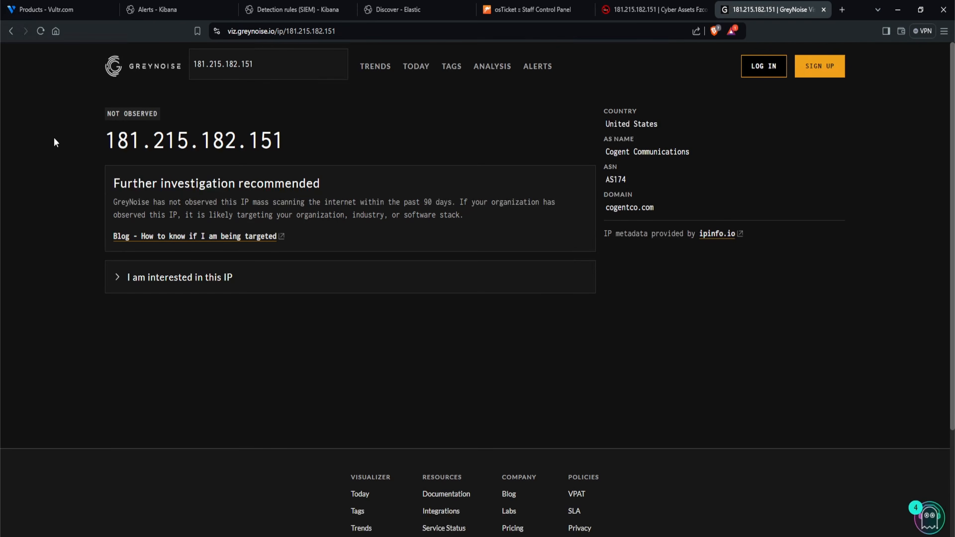
- Check the GreyNoise page for 181.215.182.151 and expand "I am interested in this IP" to read the alert option
{"action": "left_click", "coordinate": [771, 10]}
{"action": "left_click", "coordinate": [172, 287]}
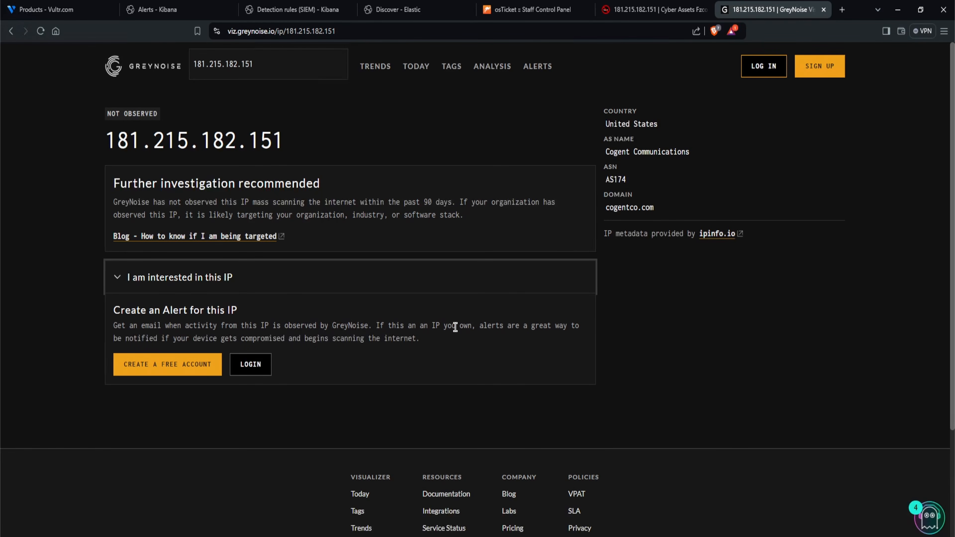
{"action": "left_click_drag", "start_coordinate": [113, 310], "coordinate": [239, 318]}
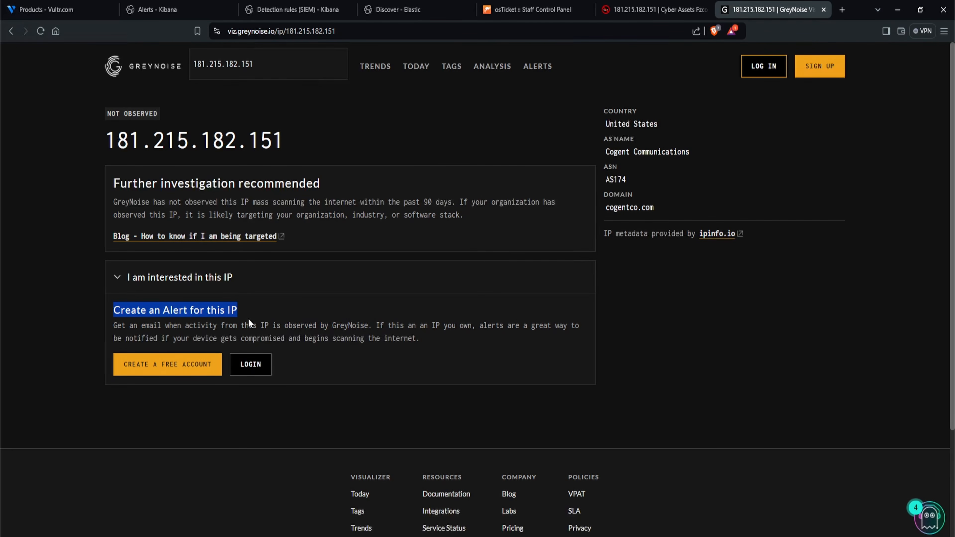
{"action": "left_click", "coordinate": [249, 319]}
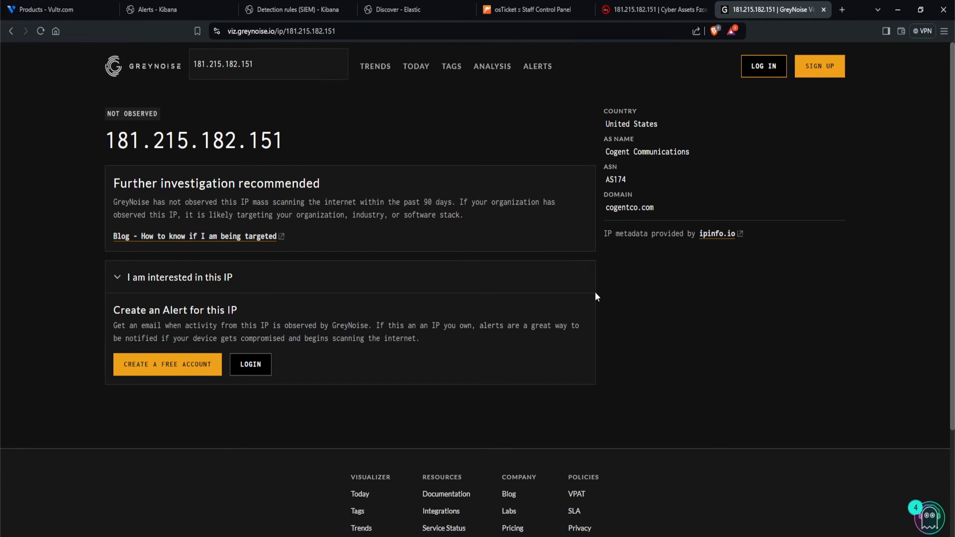
- Return to the Notepad questions on brute force reputation and other affected users
{"action": "mouse_move", "coordinate": [162, 536]}
{"action": "left_click", "coordinate": [256, 515]}
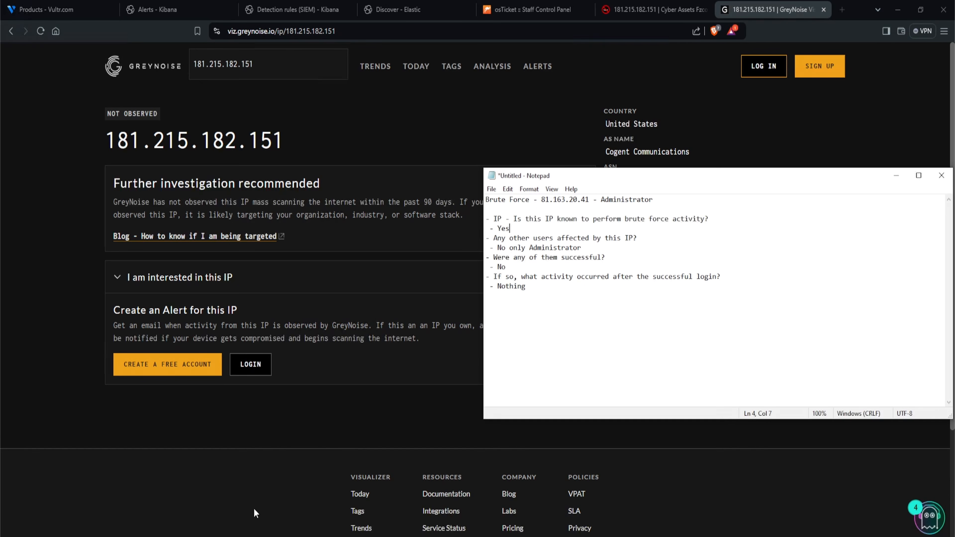
{"action": "left_click", "coordinate": [620, 228]}
{"action": "left_click", "coordinate": [581, 247]}
- Inspect the top user.name values for 181.215.182.151 in Discover and compare them with the Notepad answer on affected users
{"action": "left_click", "coordinate": [391, 11]}
{"action": "left_click_drag", "start_coordinate": [329, 113], "coordinate": [142, 118]}
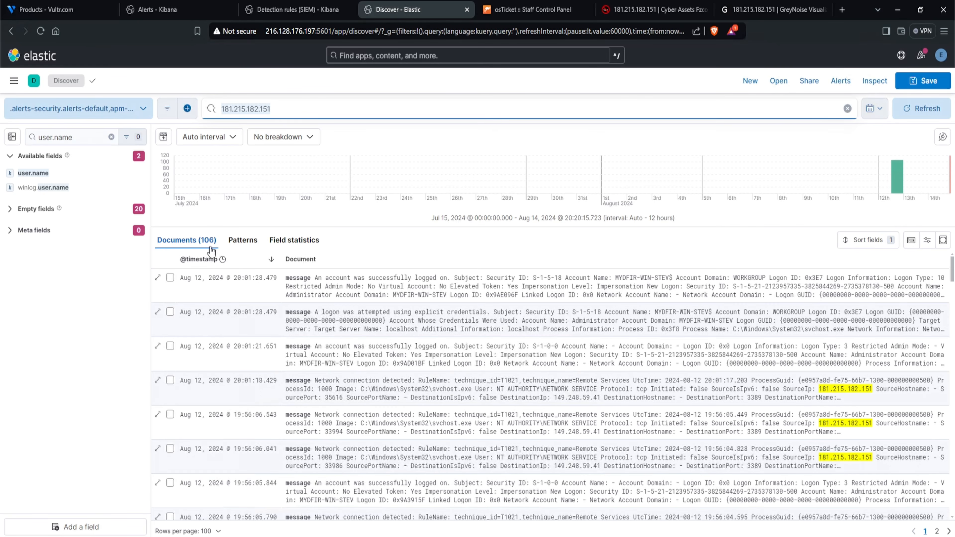
{"action": "left_click", "coordinate": [33, 172]}
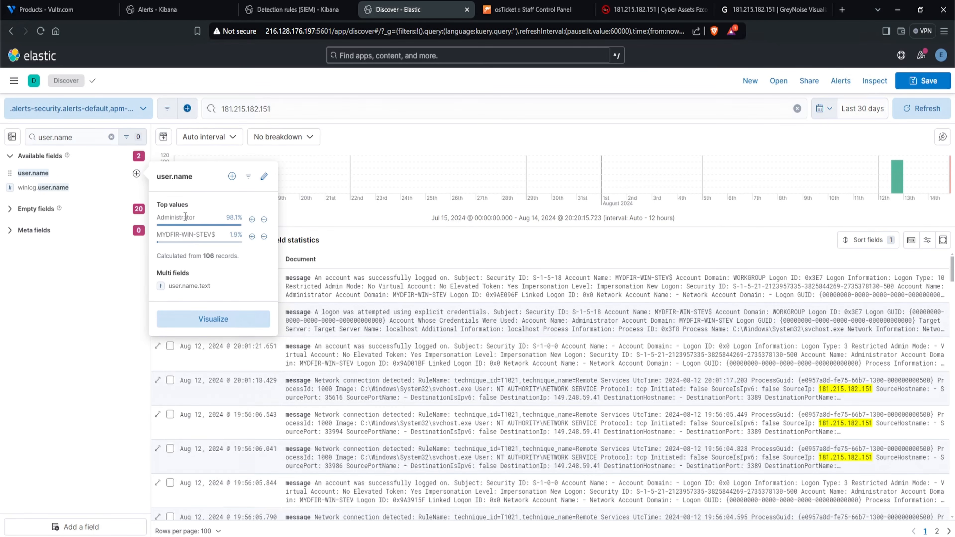
{"action": "left_click_drag", "start_coordinate": [193, 220], "coordinate": [221, 231]}
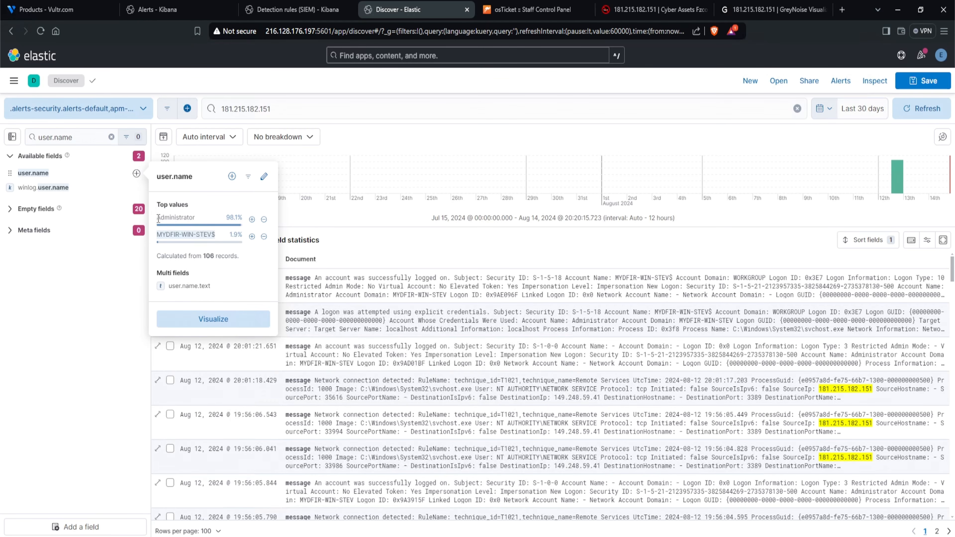
{"action": "left_click_drag", "start_coordinate": [158, 218], "coordinate": [193, 218]}
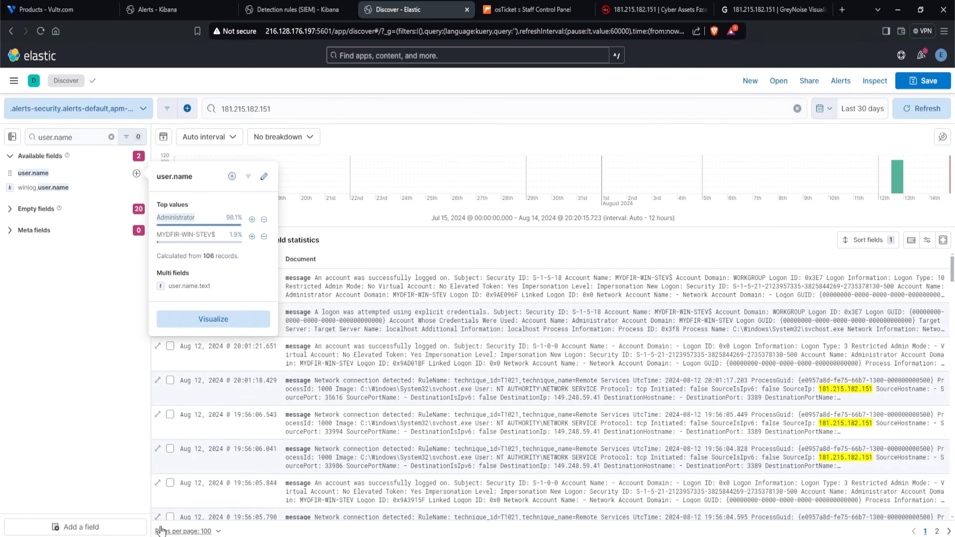
{"action": "left_click", "coordinate": [161, 536]}
{"action": "left_click_drag", "start_coordinate": [582, 248], "coordinate": [486, 246]}
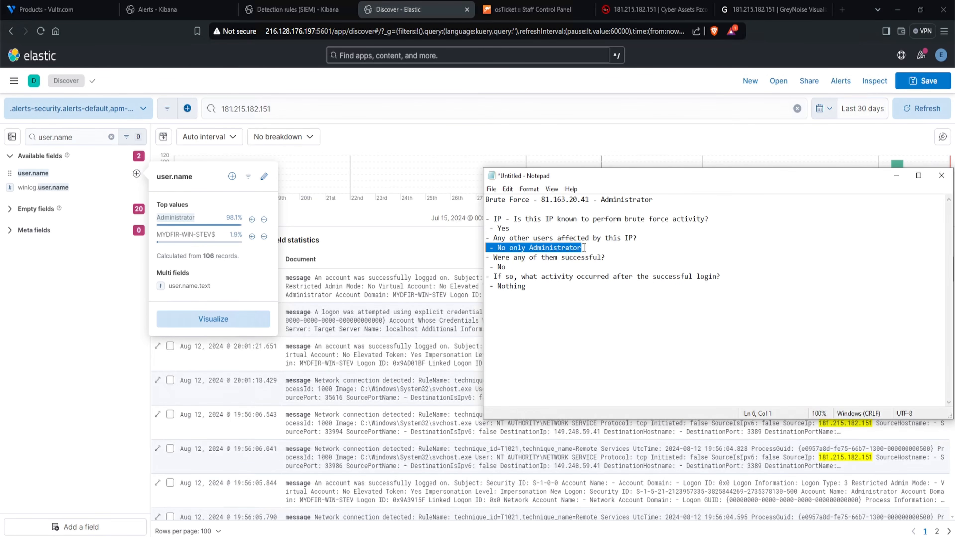
- Extend the Discover query to "181.215.182.151 and event.code:4624" to find successful logins from this IP
{"action": "left_click_drag", "start_coordinate": [611, 257], "coordinate": [504, 259]}
{"action": "left_click", "coordinate": [337, 109]}
{"action": "type", "text": "and e"}
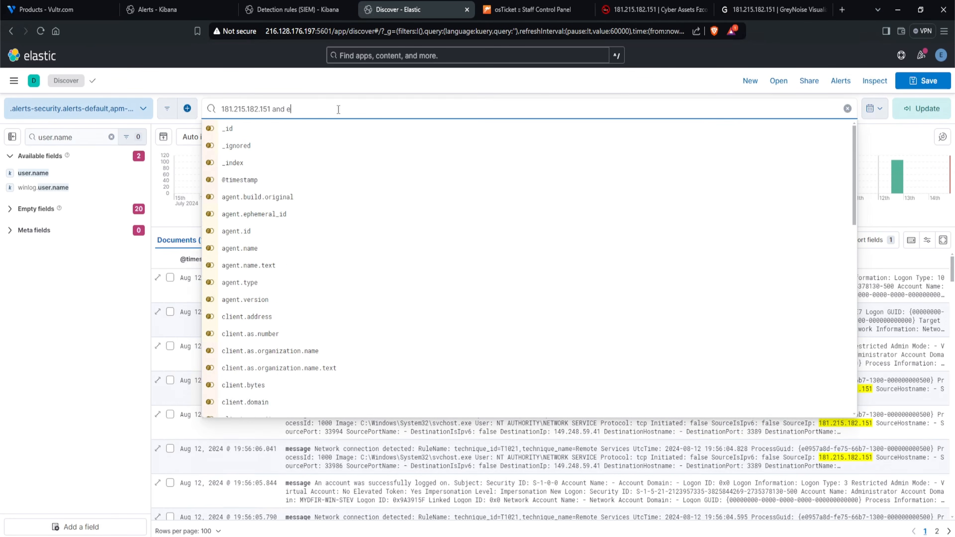
{"action": "type", "text": "vent.code:4"}
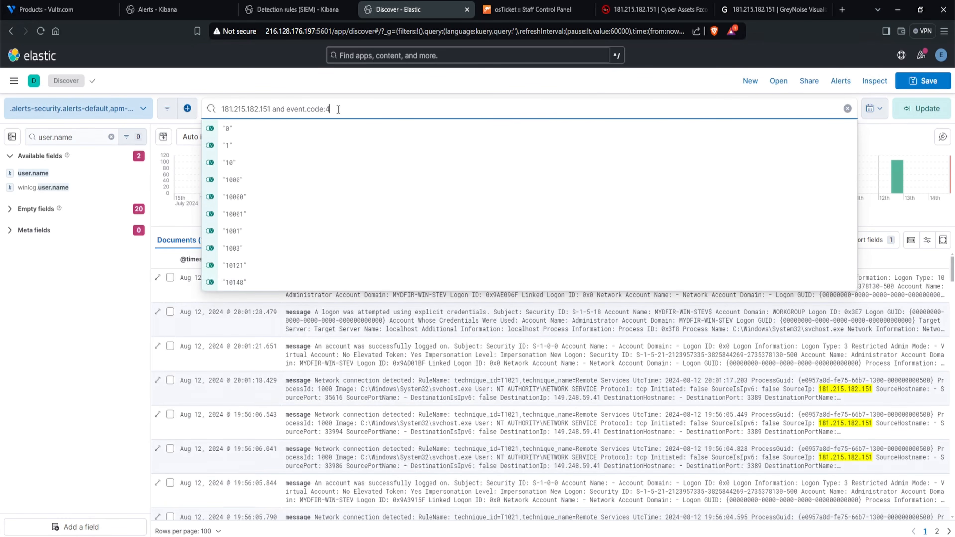
{"action": "type", "text": "624"}
{"action": "key", "text": "Return"}
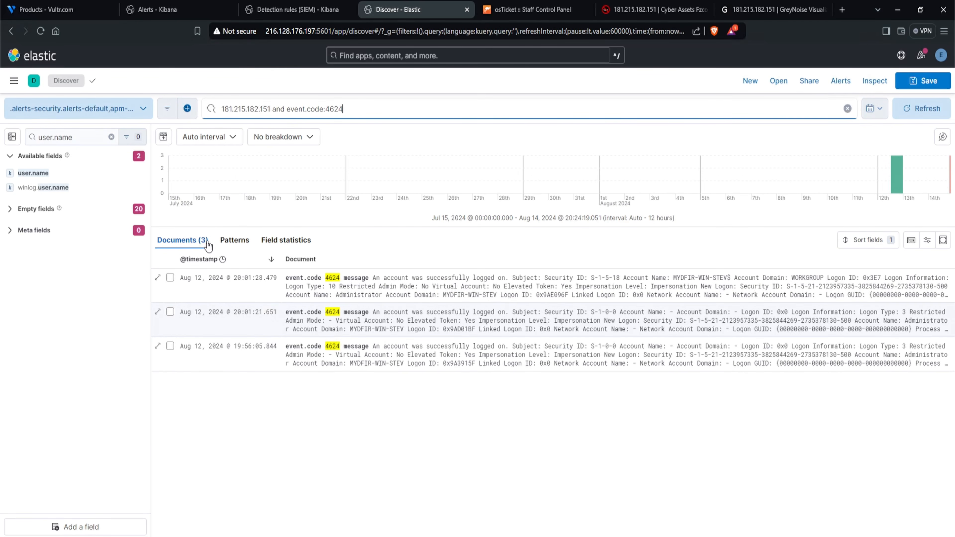
{"action": "left_click", "coordinate": [564, 430]}
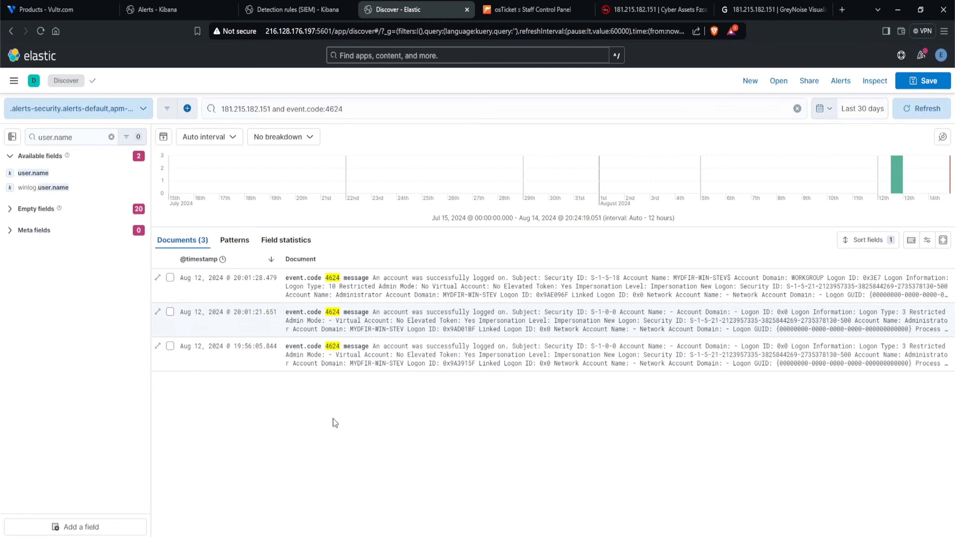
- In Notepad, change the answer to "Were any of them successful?" to "Yes"
{"action": "left_click", "coordinate": [130, 536]}
{"action": "left_click", "coordinate": [540, 267]}
{"action": "left_click_drag", "start_coordinate": [541, 266], "coordinate": [499, 268]}
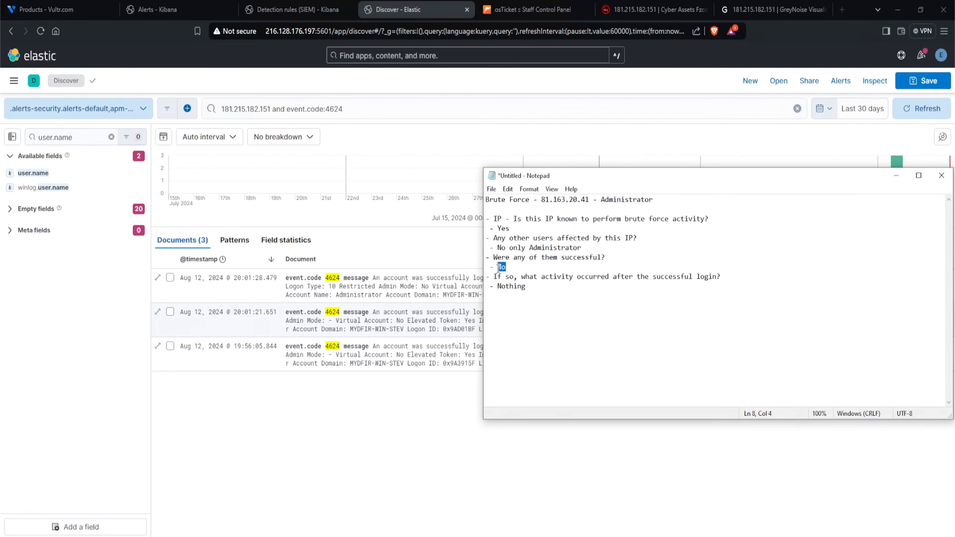
{"action": "type", "text": "Yes"}
- Replace "Nothing" under the post-login activity question with the earliest successful login time, "Aug 12 2024 @ 19:56:05"
{"action": "left_click_drag", "start_coordinate": [533, 277], "coordinate": [721, 278]}
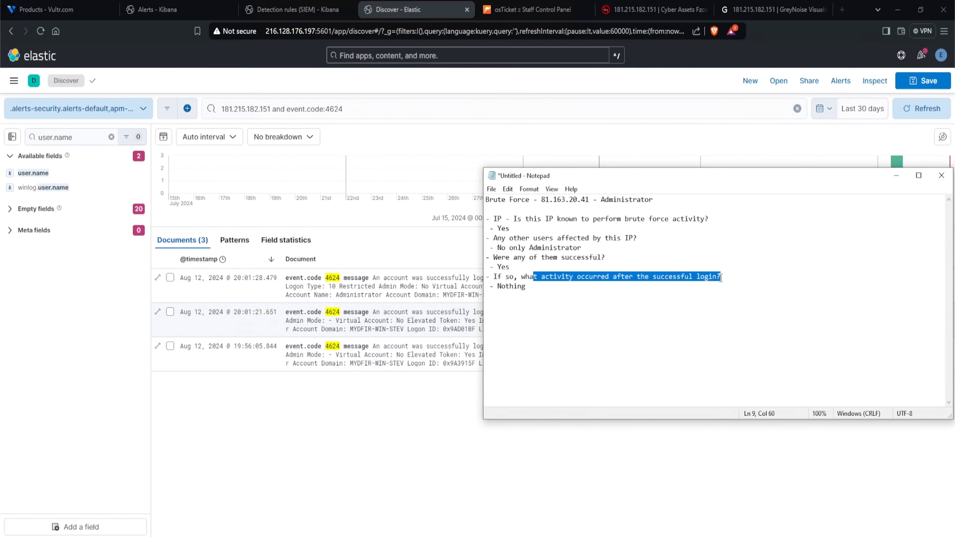
{"action": "left_click_drag", "start_coordinate": [591, 304], "coordinate": [493, 294]}
{"action": "key", "text": "BackSpace"}
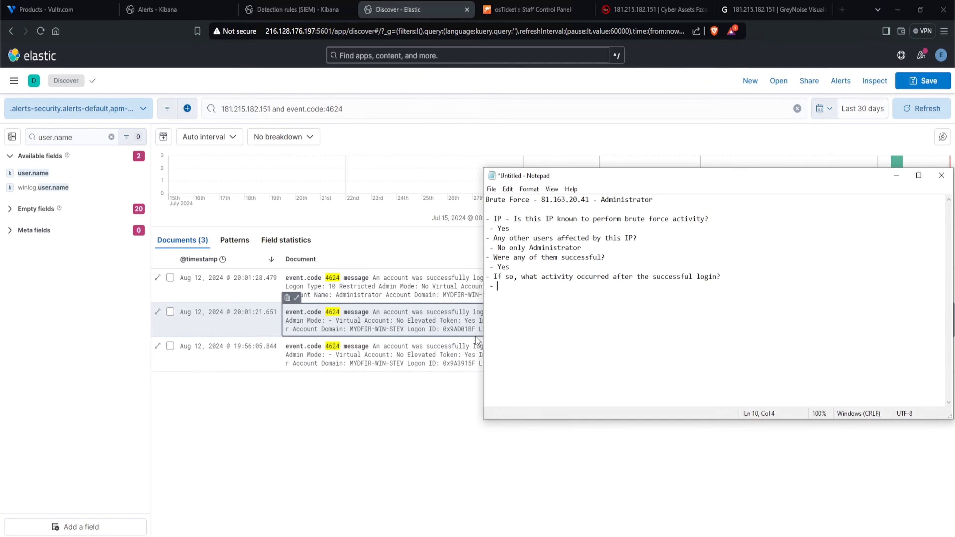
{"action": "type", "text": "Aug 12 2024 @ 19:56:05"}
- Open Kibana's Advanced Settings from Stack Management in a separate browser tab
{"action": "left_click", "coordinate": [306, 433]}
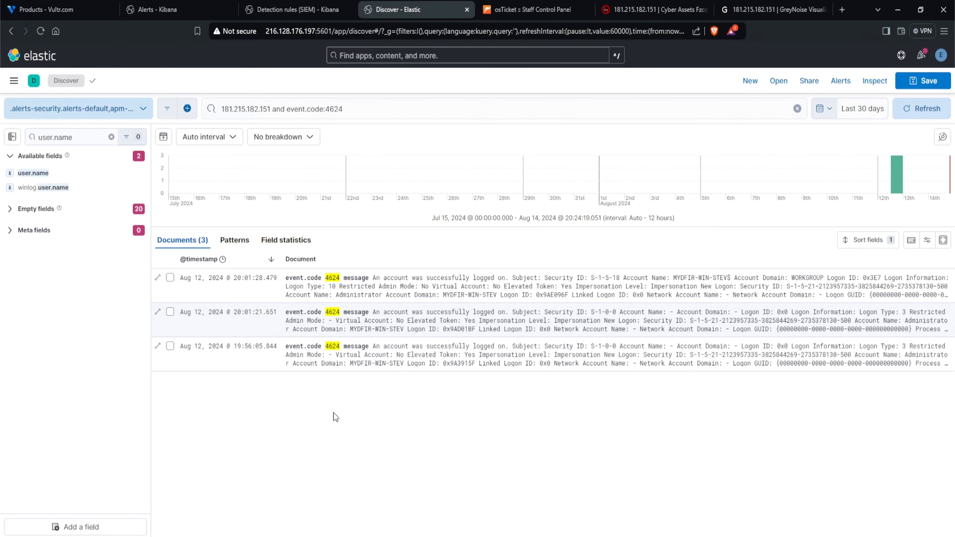
{"action": "left_click", "coordinate": [13, 81]}
{"action": "scroll", "coordinate": [44, 284], "scroll_direction": "down", "scroll_amount": 10}
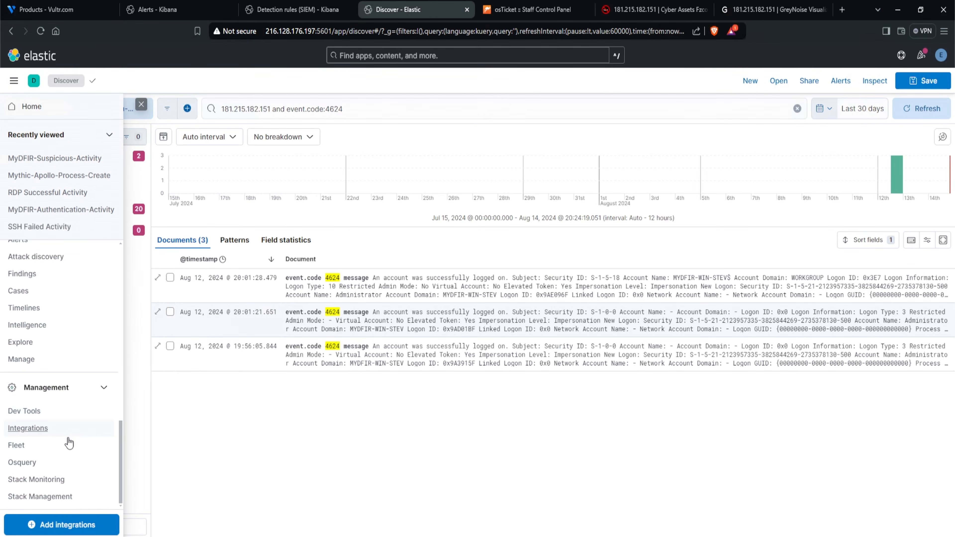
{"action": "left_click", "coordinate": [54, 497]}
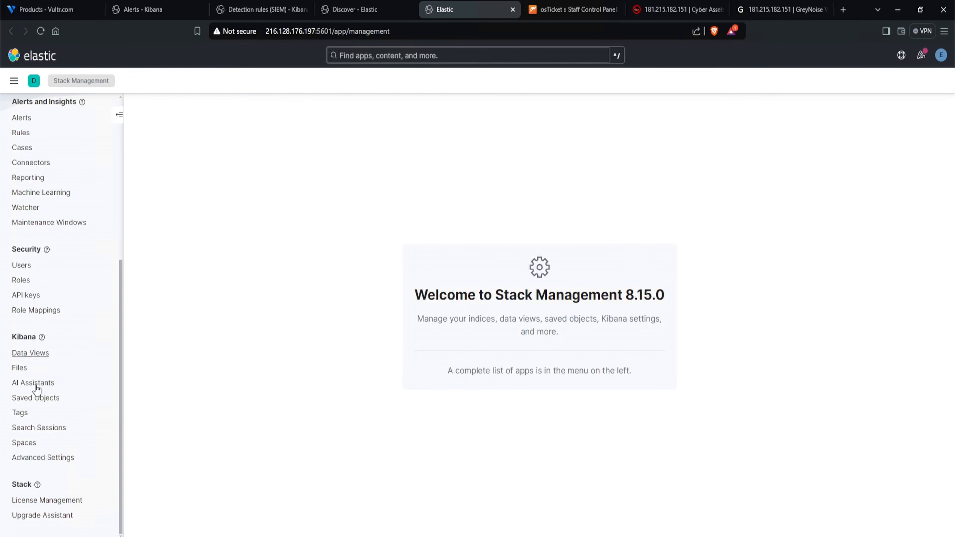
{"action": "left_click", "coordinate": [56, 463]}
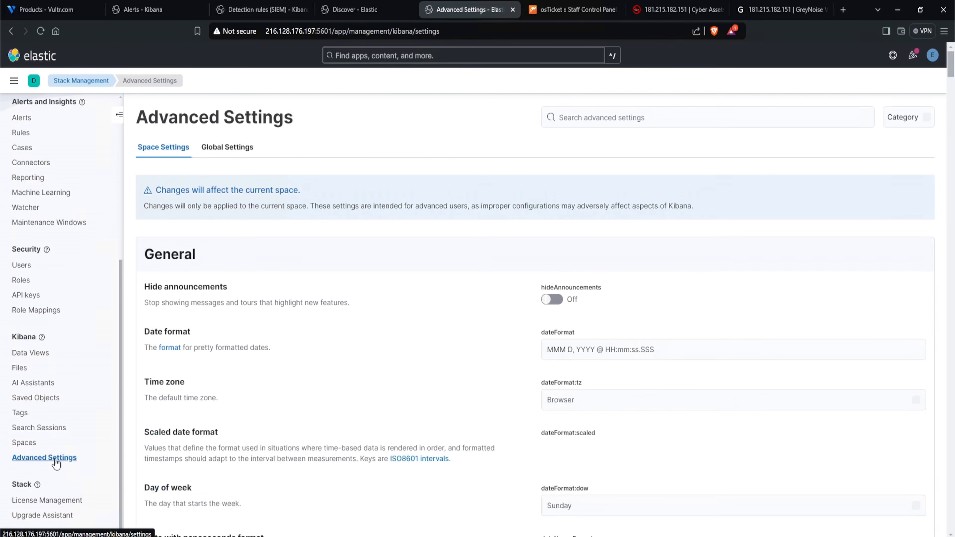
- Set Kibana's default time zone to UTC, save it and check the login timestamps in Discover
{"action": "left_click_drag", "start_coordinate": [146, 383], "coordinate": [228, 400]}
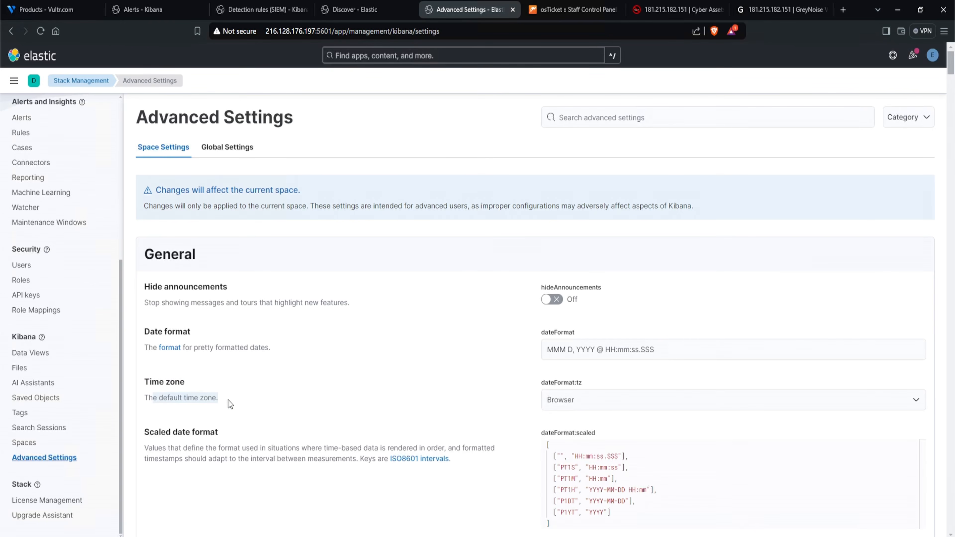
{"action": "left_click", "coordinate": [589, 401]}
{"action": "scroll", "coordinate": [764, 317], "scroll_direction": "down", "scroll_amount": 20}
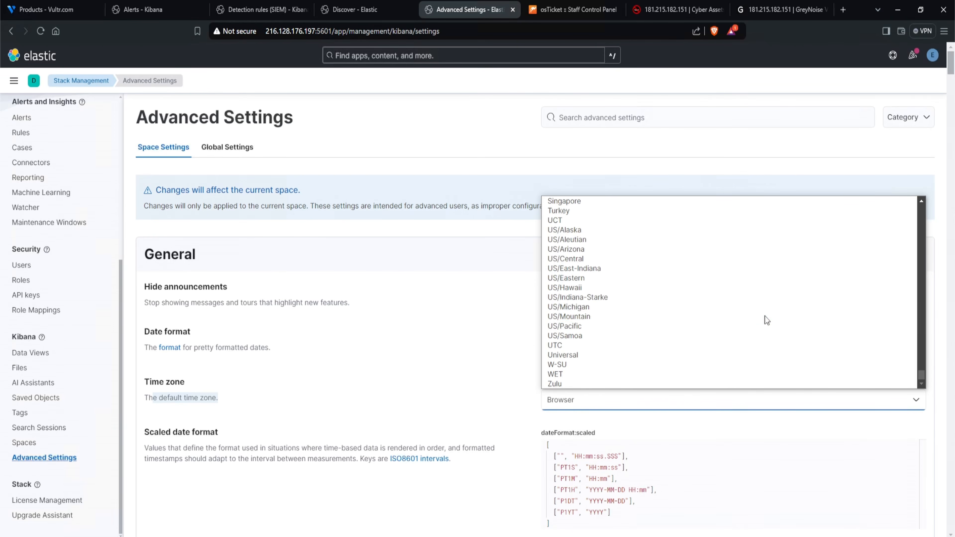
{"action": "left_click", "coordinate": [578, 345]}
{"action": "left_click", "coordinate": [910, 524]}
{"action": "left_click", "coordinate": [902, 514]}
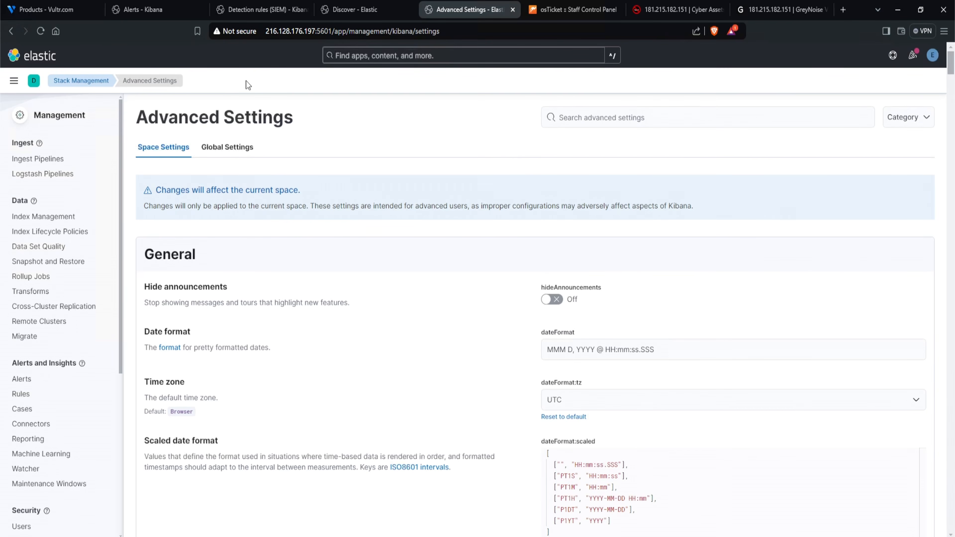
{"action": "left_click", "coordinate": [355, 9]}
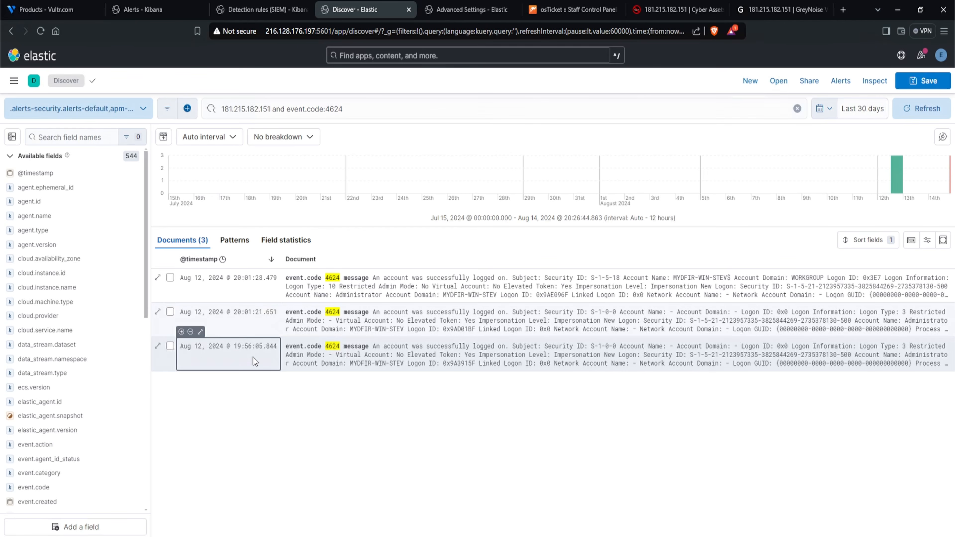
- Set Kibana's default time zone to US/Eastern in Advanced Settings and save the change
{"action": "left_click", "coordinate": [458, 8]}
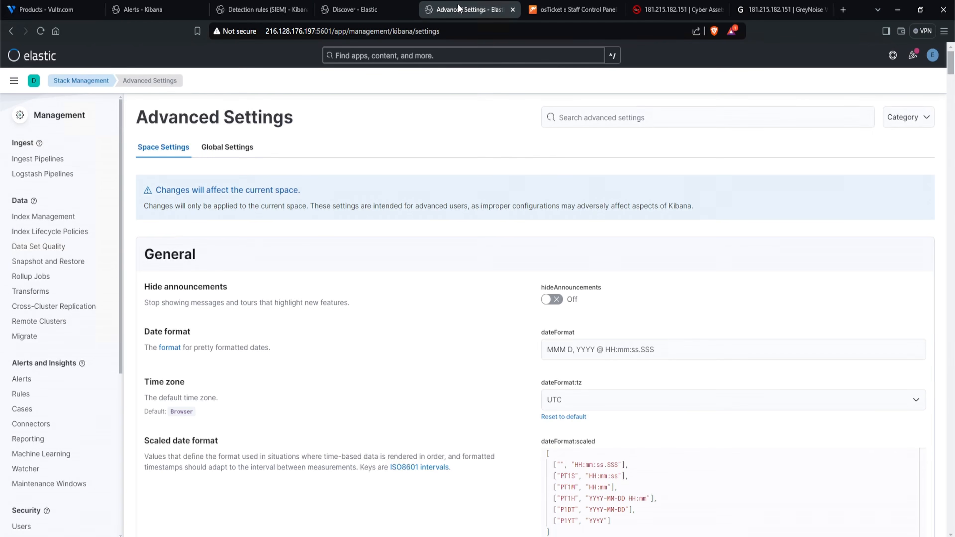
{"action": "left_click", "coordinate": [594, 409]}
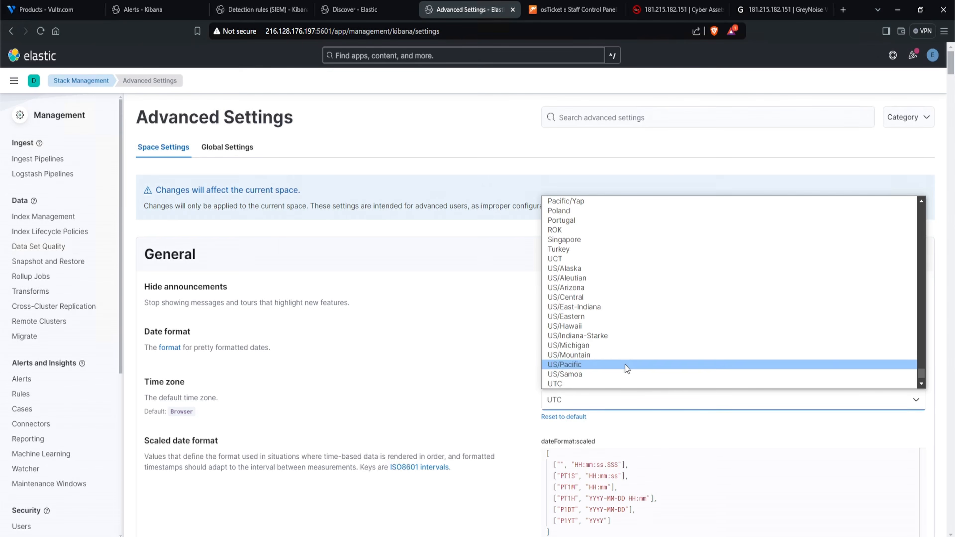
{"action": "left_click", "coordinate": [623, 317]}
{"action": "left_click", "coordinate": [904, 530]}
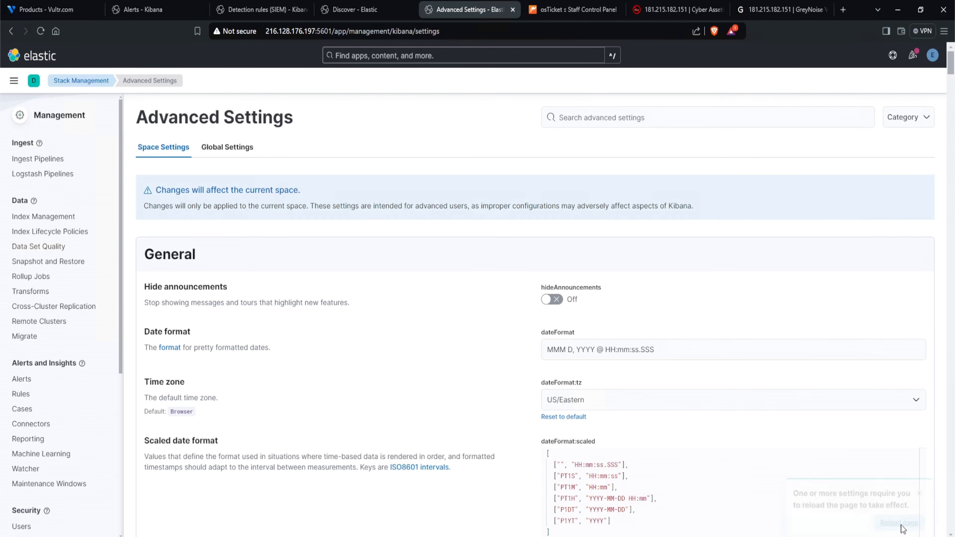
- Reload Discover and check the login timestamps in the US/Eastern time zone
{"action": "left_click", "coordinate": [915, 520]}
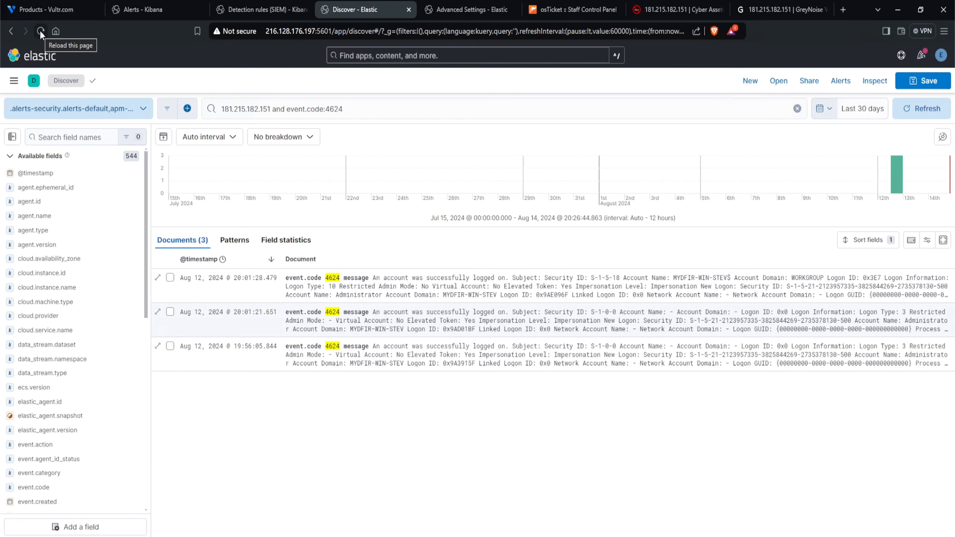
{"action": "left_click", "coordinate": [41, 32]}
{"action": "left_click", "coordinate": [238, 354]}
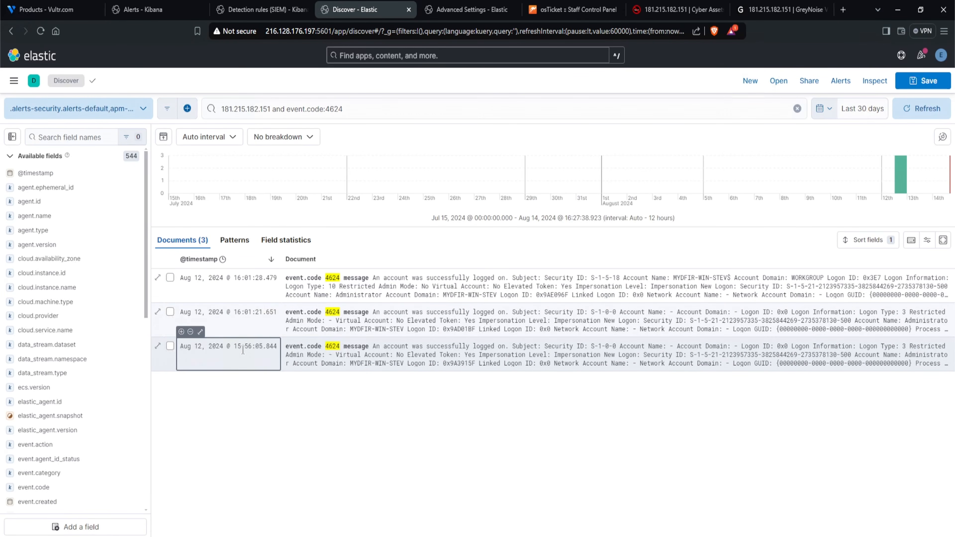
- Set Kibana's default time zone back to UTC, save the change and return to the login events in Discover
{"action": "left_click", "coordinate": [466, 9]}
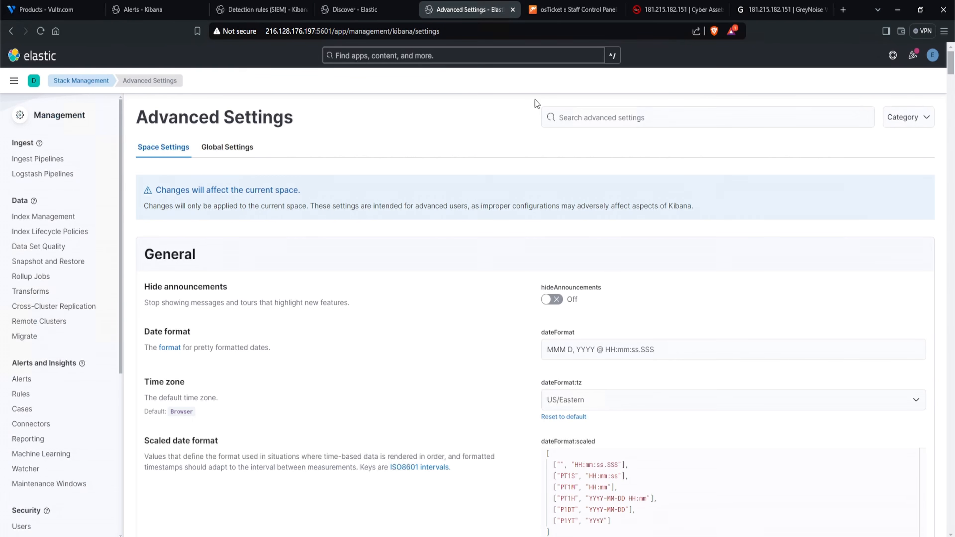
{"action": "left_click", "coordinate": [604, 396]}
{"action": "scroll", "coordinate": [616, 367], "scroll_direction": "down", "scroll_amount": 3}
{"action": "left_click", "coordinate": [616, 347]}
{"action": "left_click", "coordinate": [891, 525]}
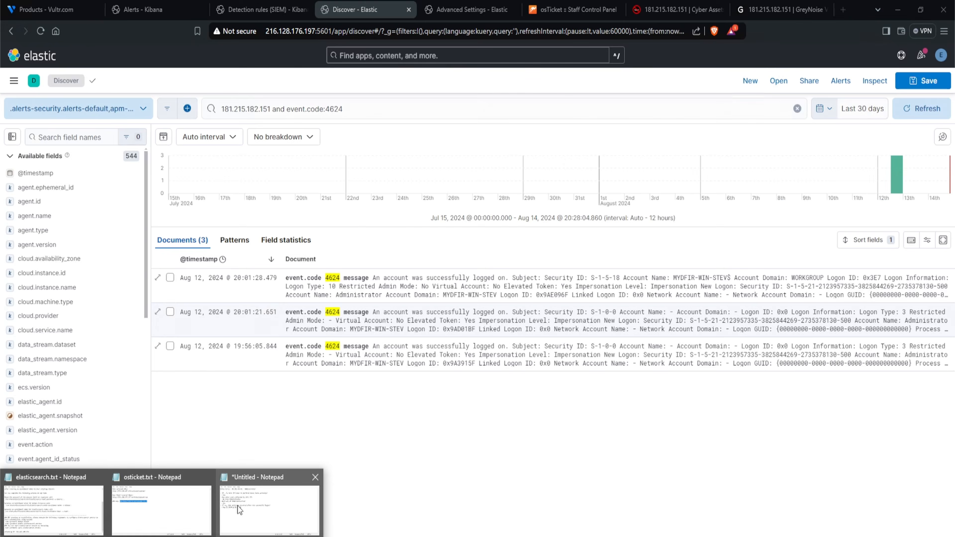
- Append "UTC" to the login time in the Notepad notes, start a new line and return to Discover
{"action": "type", "text": "UTC"}
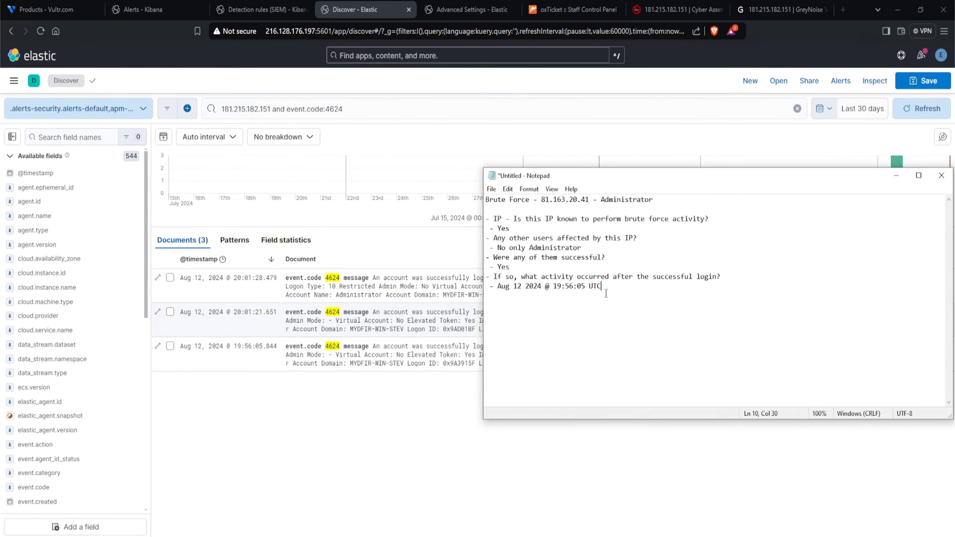
{"action": "key", "text": "Return"}
{"action": "left_click", "coordinate": [380, 401]}
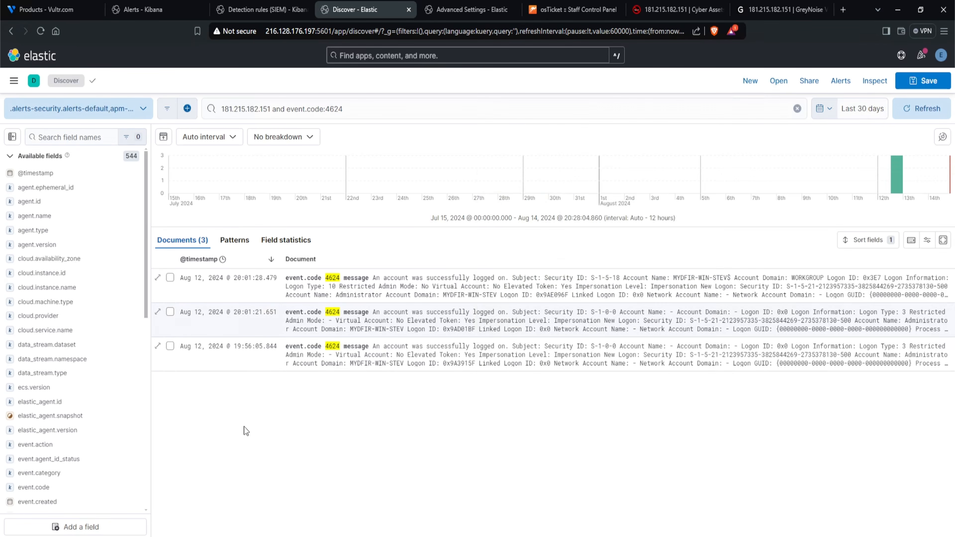
- Open the earliest 4624 login event's details and filter the results for its host.name value, mydfir-win-stevenrocks
{"action": "left_click", "coordinate": [160, 347]}
{"action": "scroll", "coordinate": [723, 345], "scroll_direction": "down", "scroll_amount": 8}
{"action": "scroll", "coordinate": [722, 345], "scroll_direction": "down", "scroll_amount": 5}
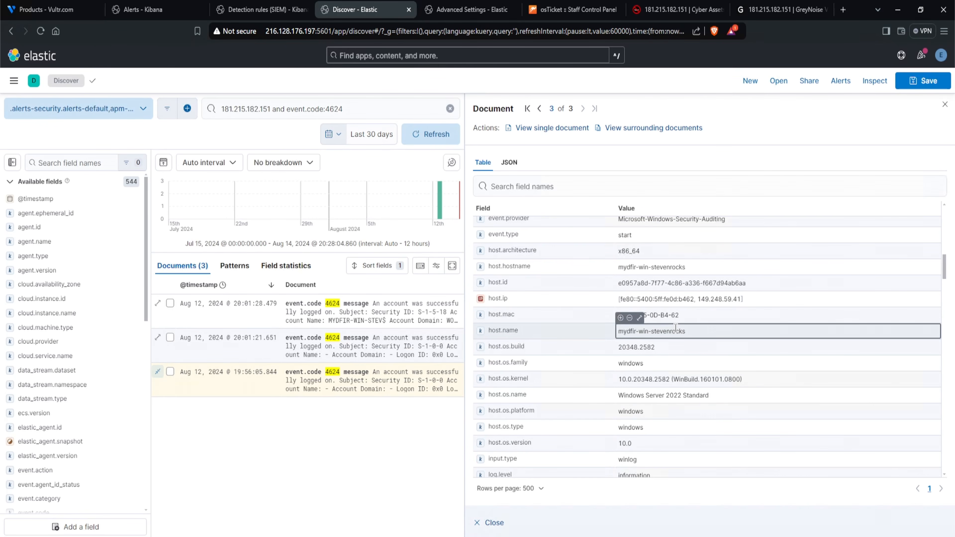
{"action": "left_click_drag", "start_coordinate": [696, 331], "coordinate": [619, 330]}
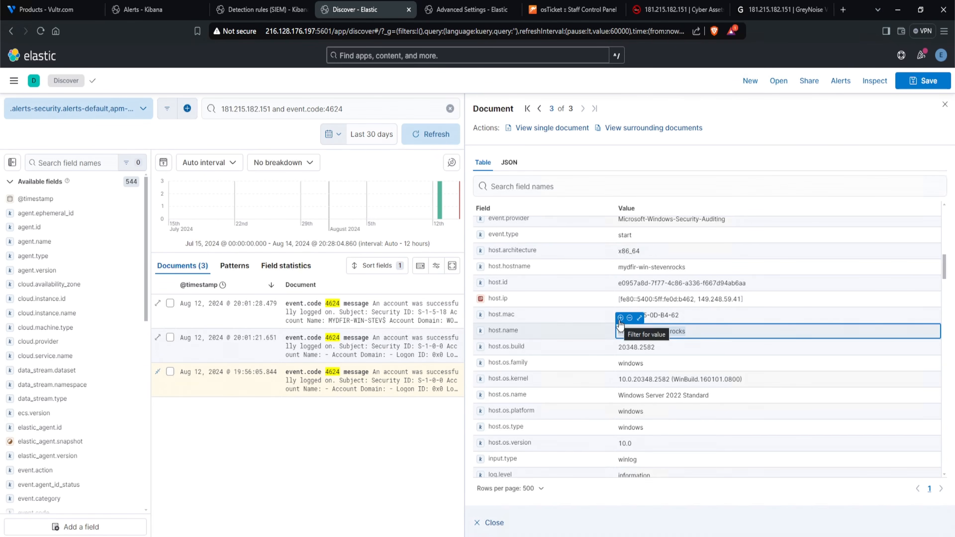
{"action": "left_click", "coordinate": [620, 318]}
- Extend the Discover query with "and administrator" and run it
{"action": "left_click", "coordinate": [353, 109]}
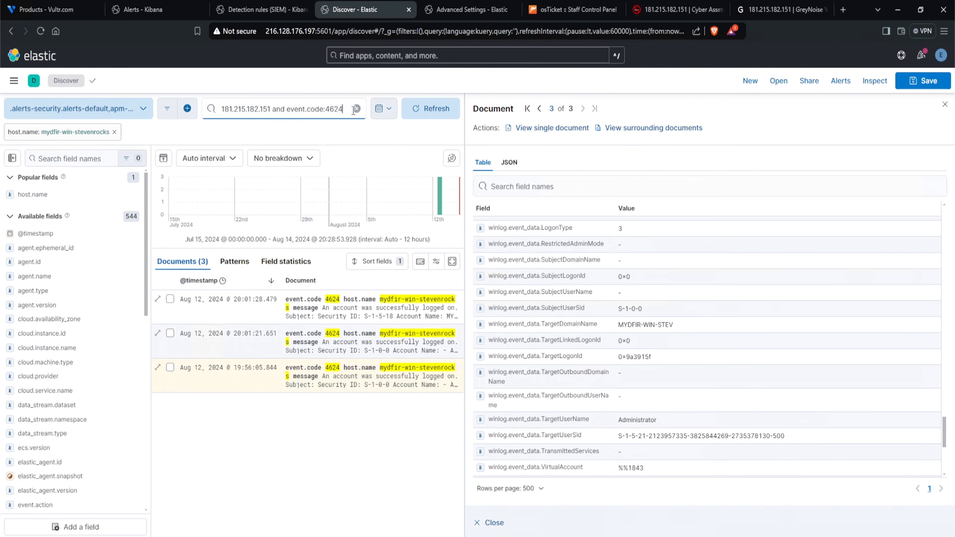
{"action": "type", "text": "and"}
{"action": "type", "text": " administrator"}
{"action": "key", "text": "Return"}
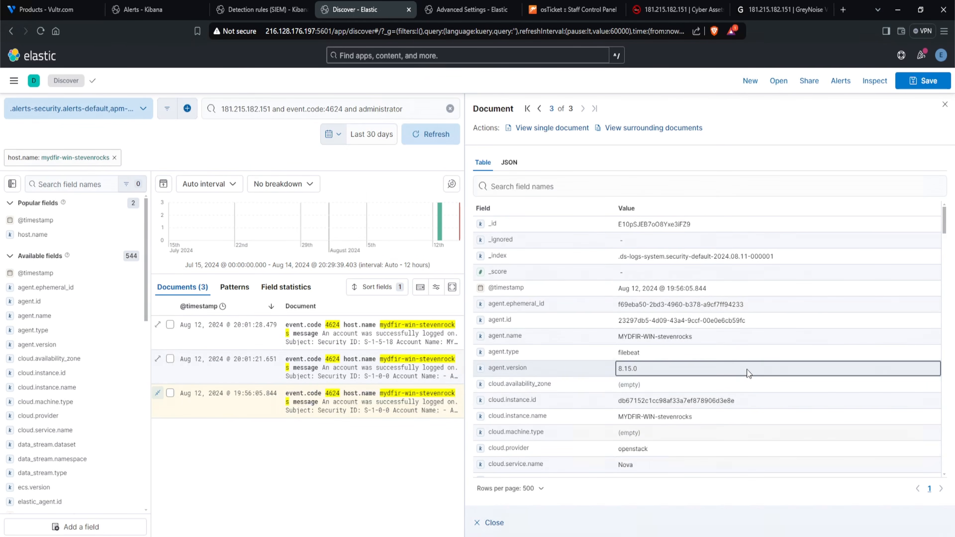
- Review the earliest login event's fields and copy its winlog.event_data.TargetLogonId value
{"action": "scroll", "coordinate": [746, 370], "scroll_direction": "down", "scroll_amount": 3}
{"action": "scroll", "coordinate": [746, 369], "scroll_direction": "down", "scroll_amount": 7}
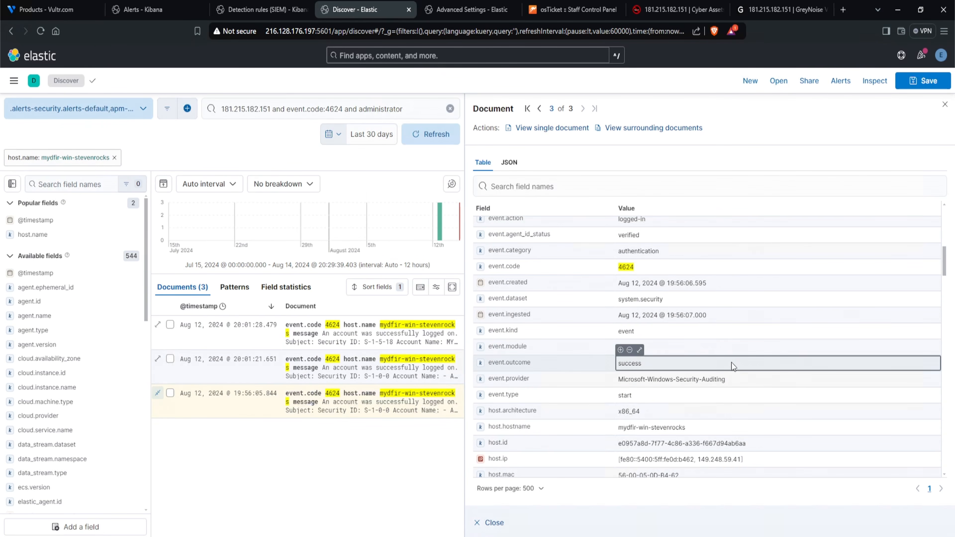
{"action": "scroll", "coordinate": [729, 357], "scroll_direction": "down", "scroll_amount": 4}
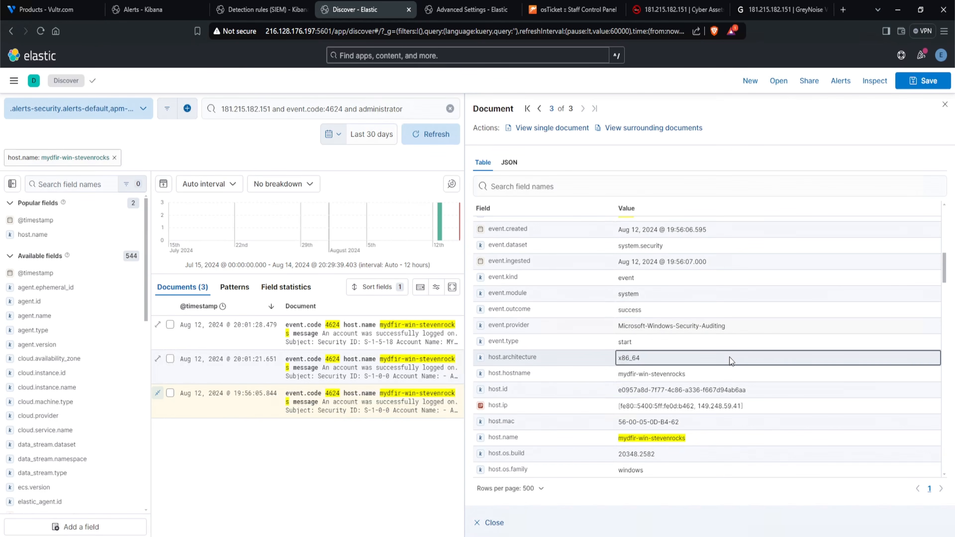
{"action": "scroll", "coordinate": [729, 357], "scroll_direction": "down", "scroll_amount": 10}
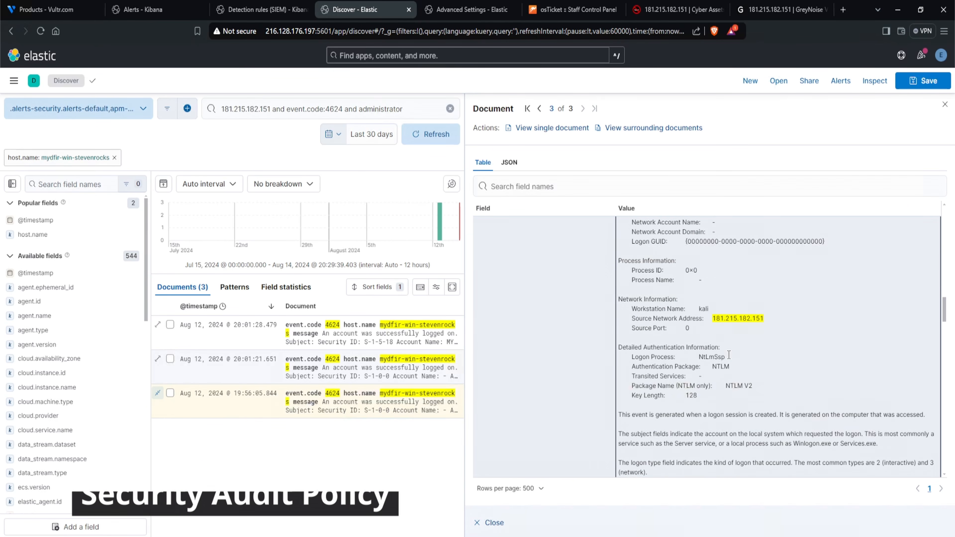
{"action": "scroll", "coordinate": [728, 355], "scroll_direction": "down", "scroll_amount": 2}
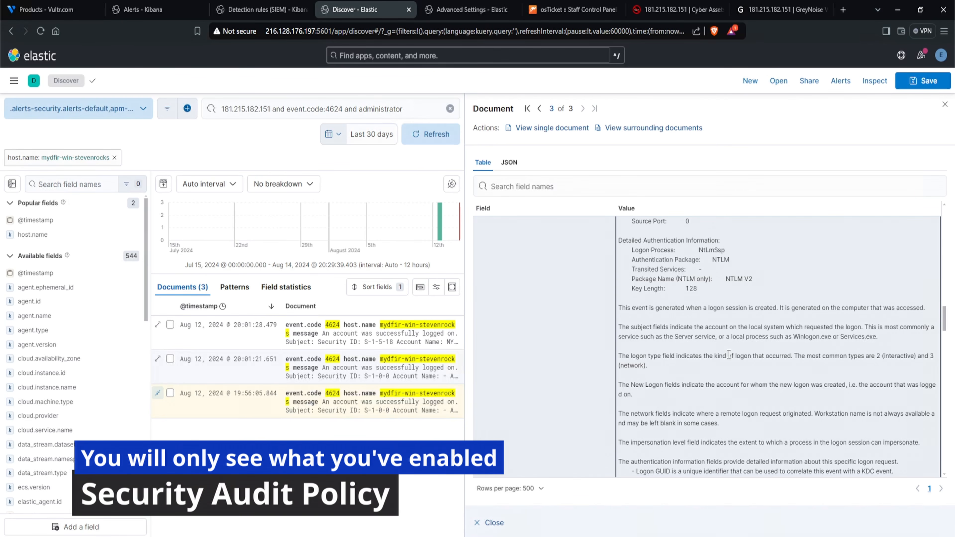
{"action": "scroll", "coordinate": [729, 354], "scroll_direction": "down", "scroll_amount": 10}
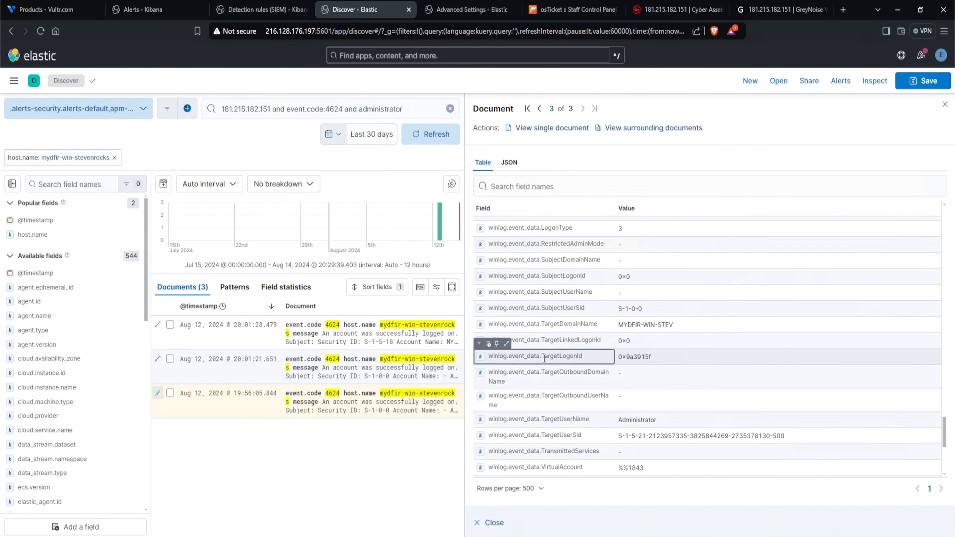
{"action": "left_click", "coordinate": [630, 357]}
{"action": "left_click_drag", "start_coordinate": [631, 356], "coordinate": [618, 358]}
{"action": "right_click", "coordinate": [638, 358]}
{"action": "left_click", "coordinate": [657, 362]}
- Append "and 0x9a3915f" to the end of the Discover query and run it
{"action": "left_click", "coordinate": [396, 110]}
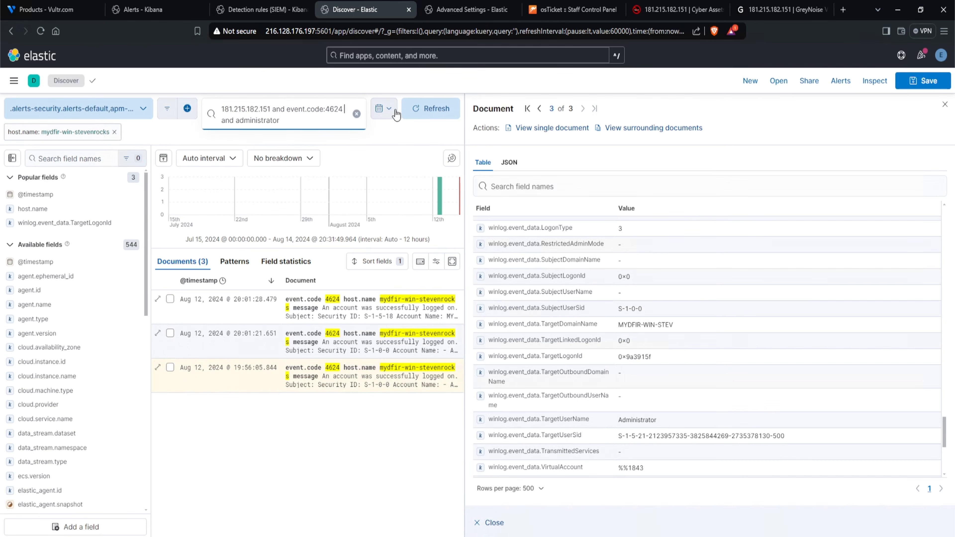
{"action": "type", "text": "and"}
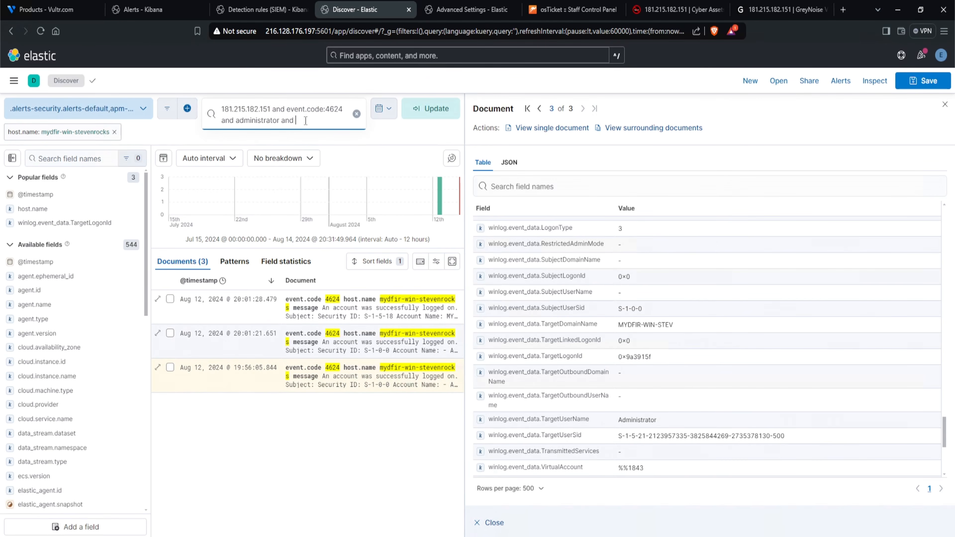
{"action": "key", "text": "ctrl+v"}
{"action": "key", "text": "Return"}
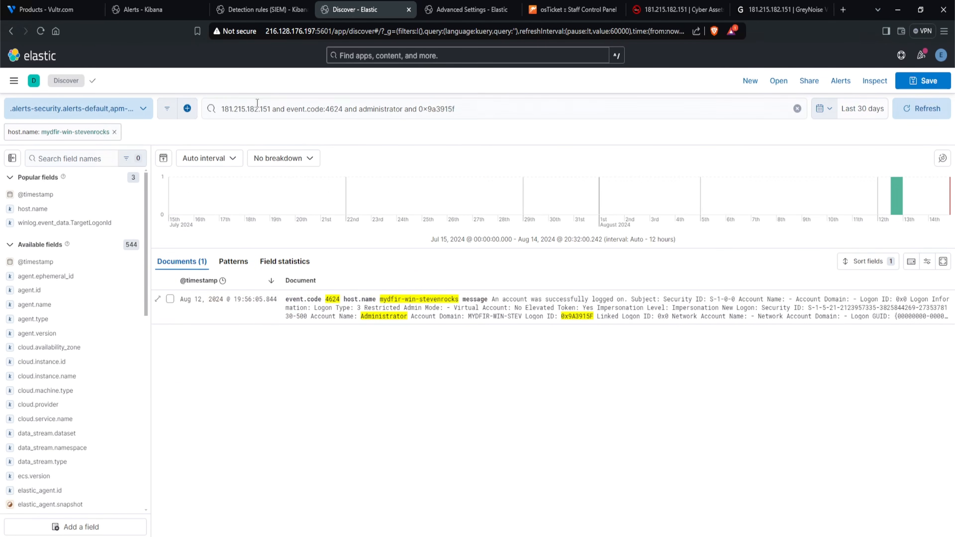
- Reduce the query to "administrator and 0x9a3915f", run it and examine the newest event's message
{"action": "left_click_drag", "start_coordinate": [221, 112], "coordinate": [359, 113]}
{"action": "key", "text": "BackSpace"}
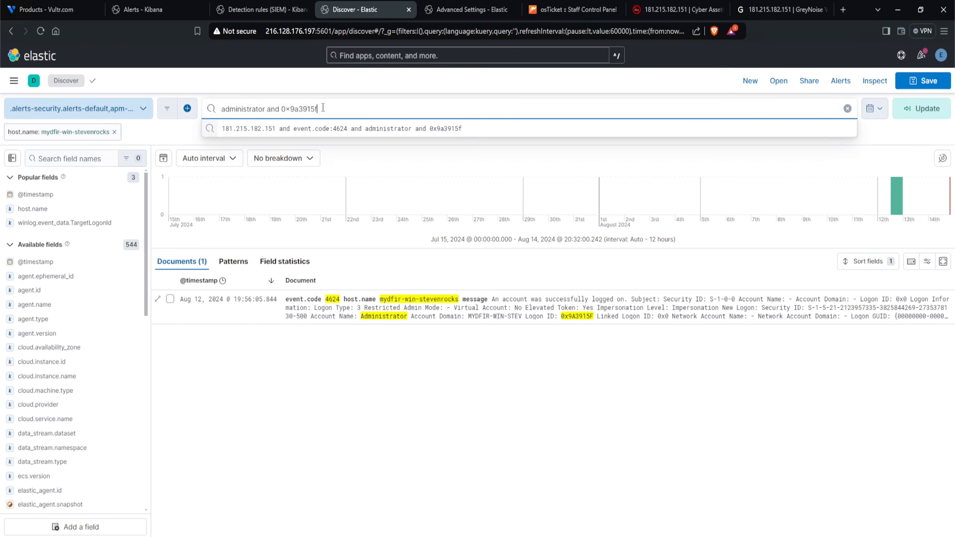
{"action": "key", "text": "Return"}
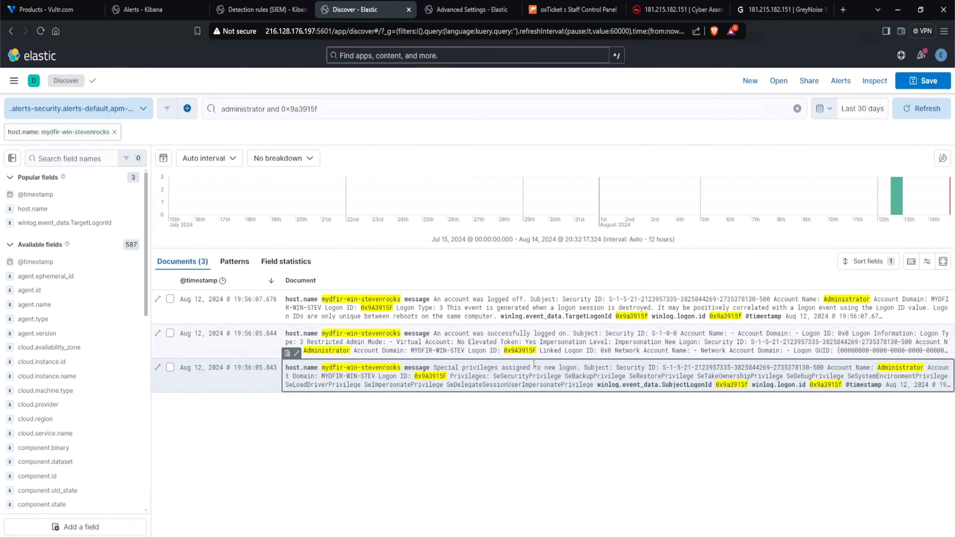
{"action": "left_click_drag", "start_coordinate": [433, 299], "coordinate": [517, 301]}
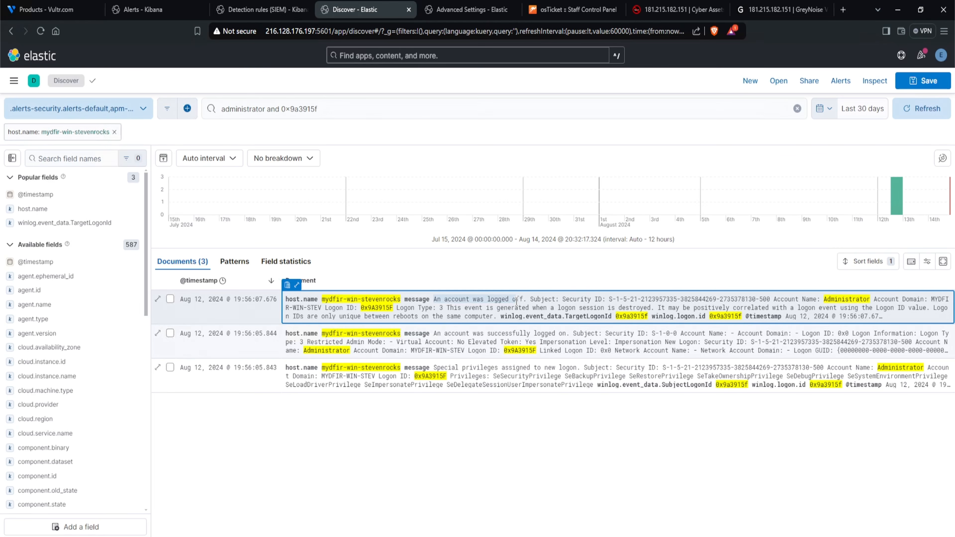
- Return to the previous 4624 query results and copy the TargetLogonId from the newest login event's details
{"action": "left_click", "coordinate": [11, 30]}
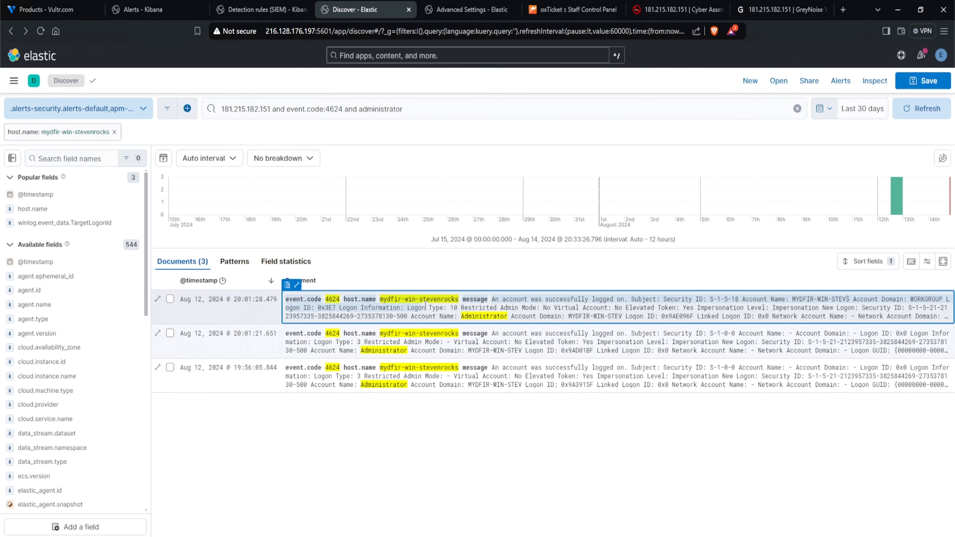
{"action": "scroll", "coordinate": [752, 354], "scroll_direction": "down", "scroll_amount": 1}
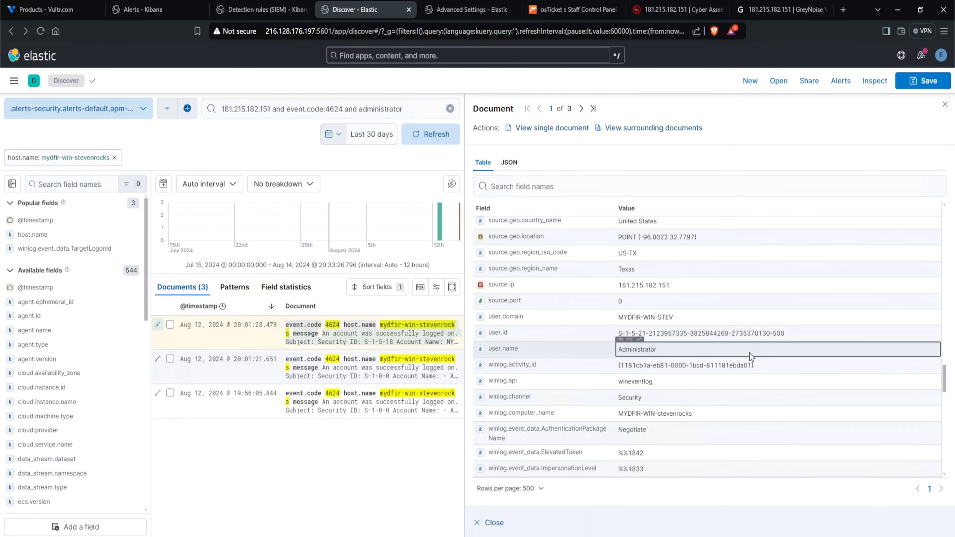
{"action": "scroll", "coordinate": [736, 364], "scroll_direction": "down", "scroll_amount": 3}
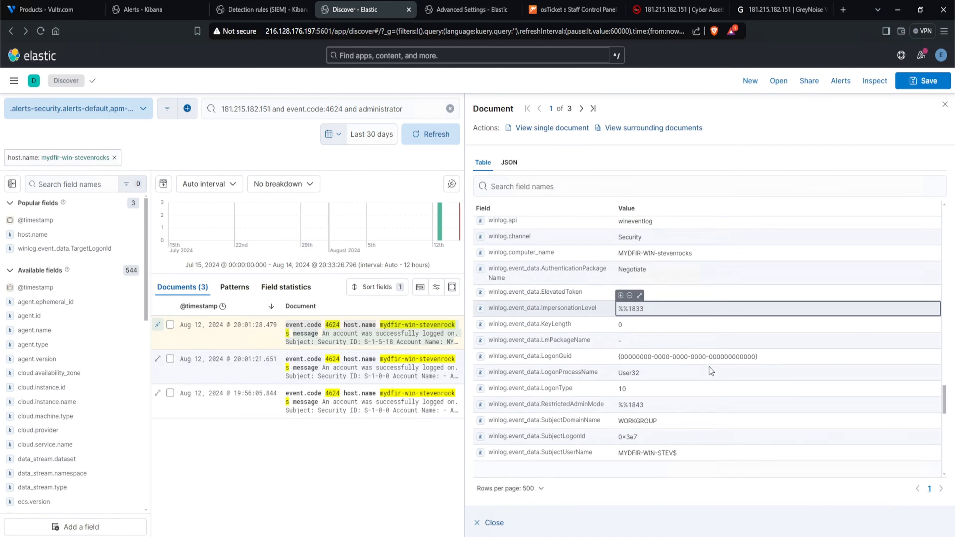
{"action": "scroll", "coordinate": [708, 367], "scroll_direction": "down", "scroll_amount": 1}
{"action": "scroll", "coordinate": [663, 327], "scroll_direction": "down", "scroll_amount": 3}
{"action": "double_click", "coordinate": [639, 326]}
{"action": "right_click", "coordinate": [641, 326]}
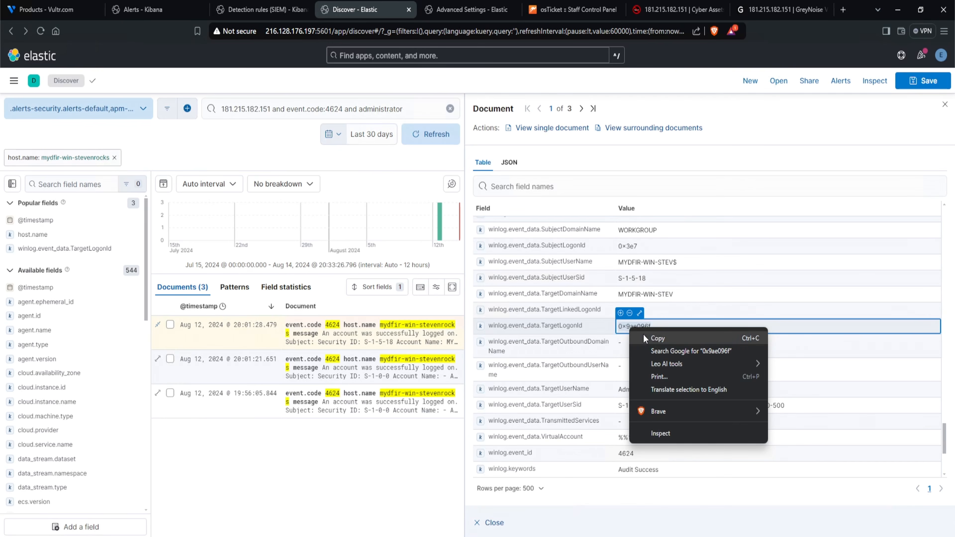
{"action": "left_click", "coordinate": [643, 335]}
- Change the query to "administrator and 0x9ae096f" and run it
{"action": "left_click", "coordinate": [337, 113]}
{"action": "type", "text": "and"}
{"action": "key", "text": "ctrl+v"}
{"action": "left_click_drag", "start_coordinate": [235, 120], "coordinate": [199, 98]}
{"action": "key", "text": "BackSpace"}
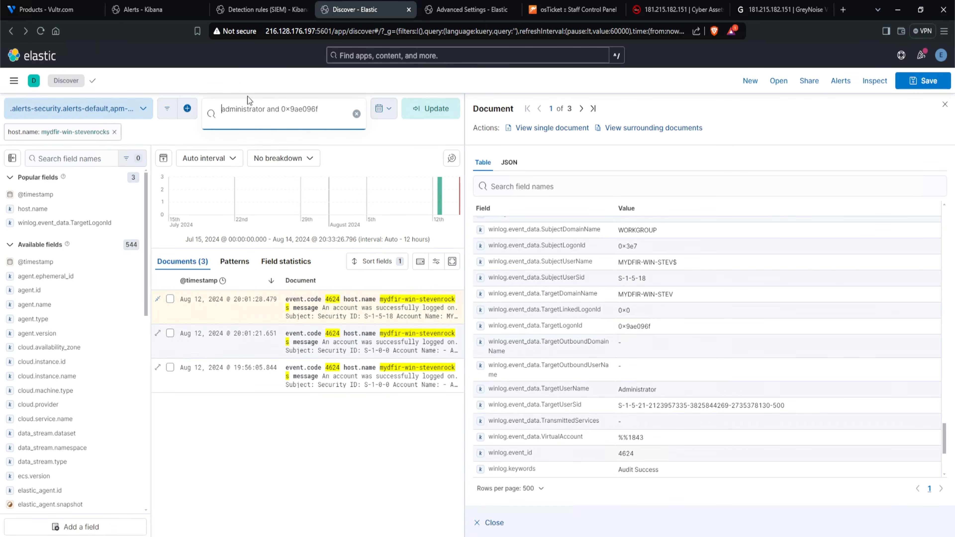
{"action": "left_click_drag", "start_coordinate": [281, 108], "coordinate": [338, 107]}
{"action": "left_click", "coordinate": [429, 109]}
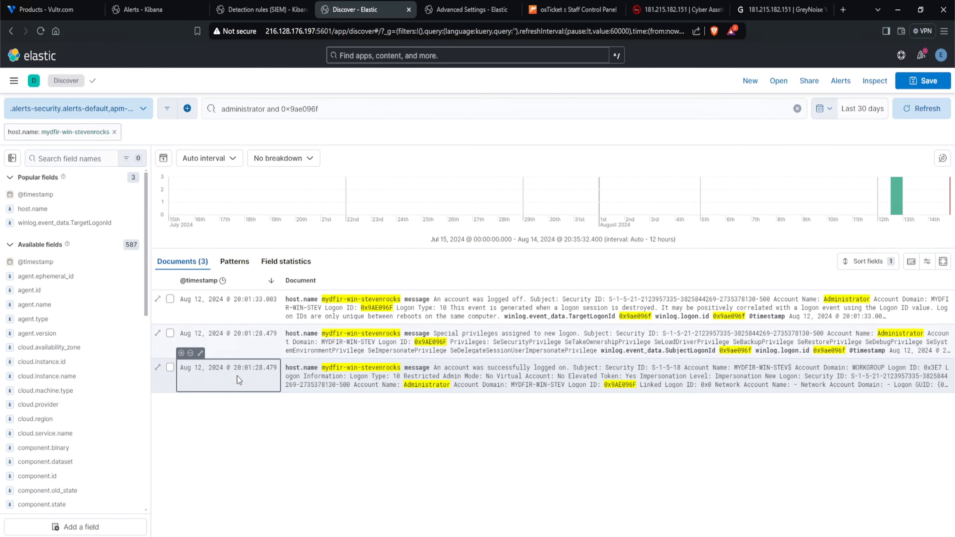
- Compare the timestamps of the logon, special privileges and logoff events for this session
{"action": "left_click_drag", "start_coordinate": [234, 368], "coordinate": [248, 368]}
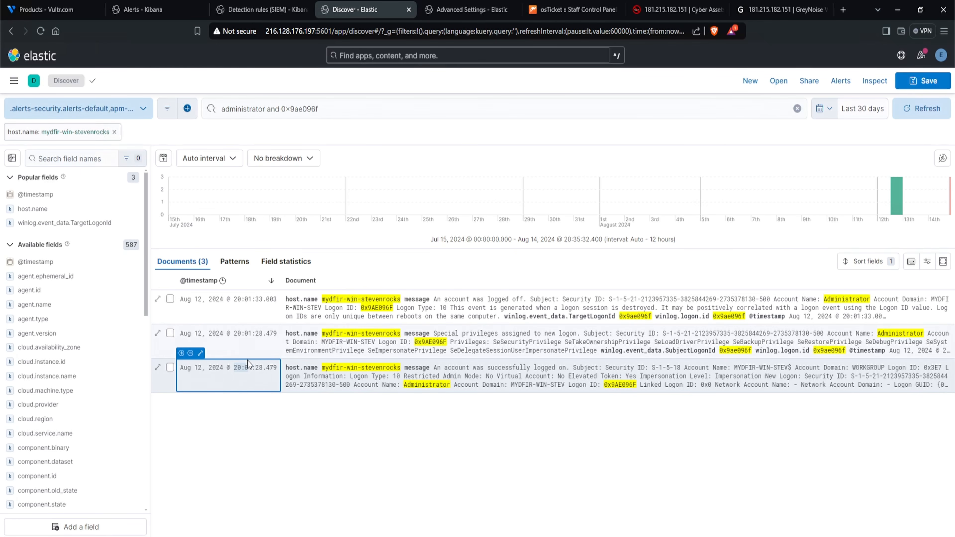
{"action": "left_click_drag", "start_coordinate": [234, 334], "coordinate": [251, 335]}
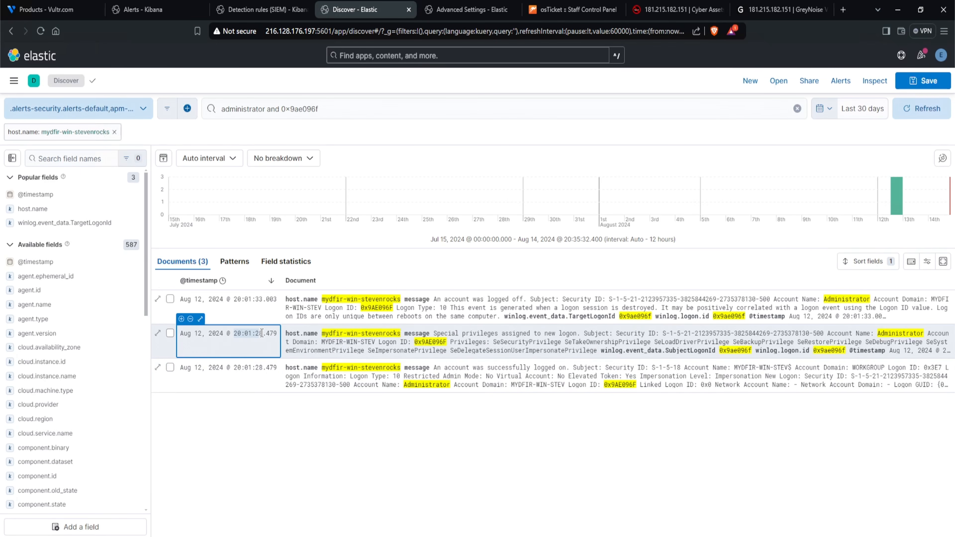
{"action": "left_click_drag", "start_coordinate": [234, 299], "coordinate": [262, 297]}
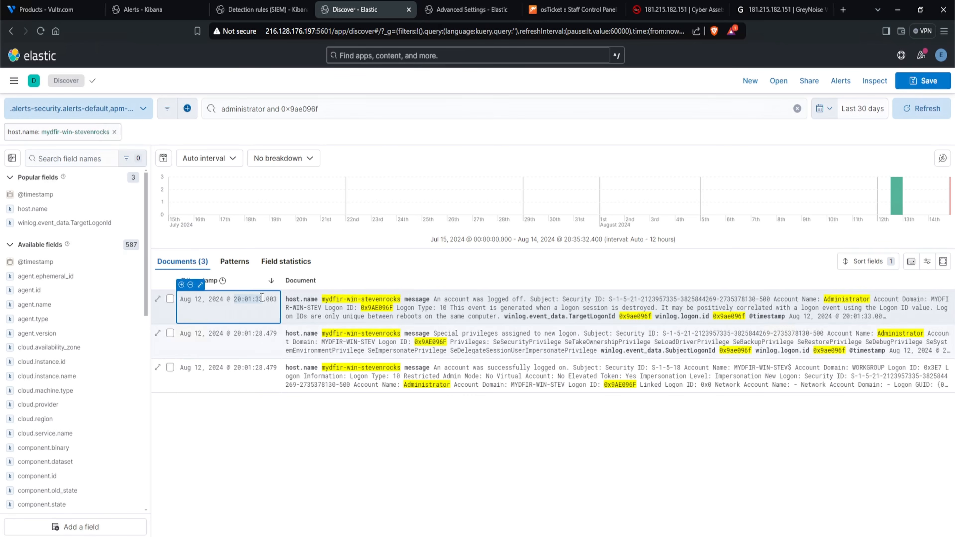
- Return to the 4624 query results and open the 20:01:21 login event's details down to the logon ID fields
{"action": "left_click", "coordinate": [11, 31]}
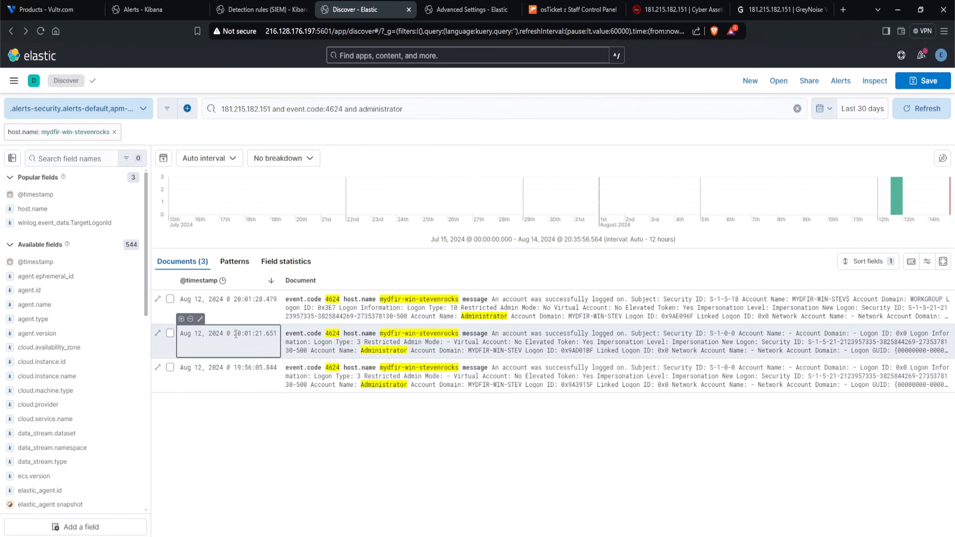
{"action": "left_click_drag", "start_coordinate": [233, 333], "coordinate": [262, 334]}
{"action": "left_click", "coordinate": [157, 333]}
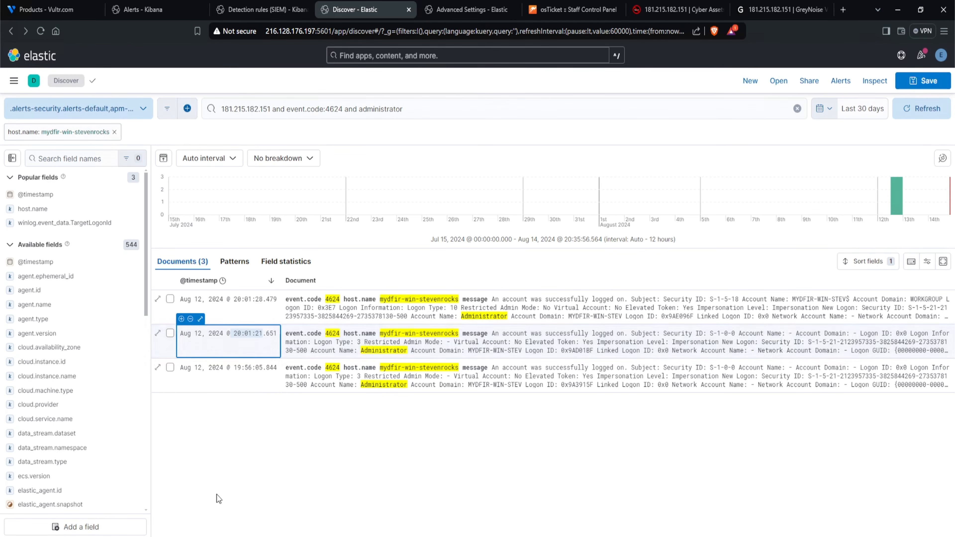
{"action": "scroll", "coordinate": [764, 309], "scroll_direction": "down", "scroll_amount": 10}
{"action": "scroll", "coordinate": [726, 319], "scroll_direction": "down", "scroll_amount": 15}
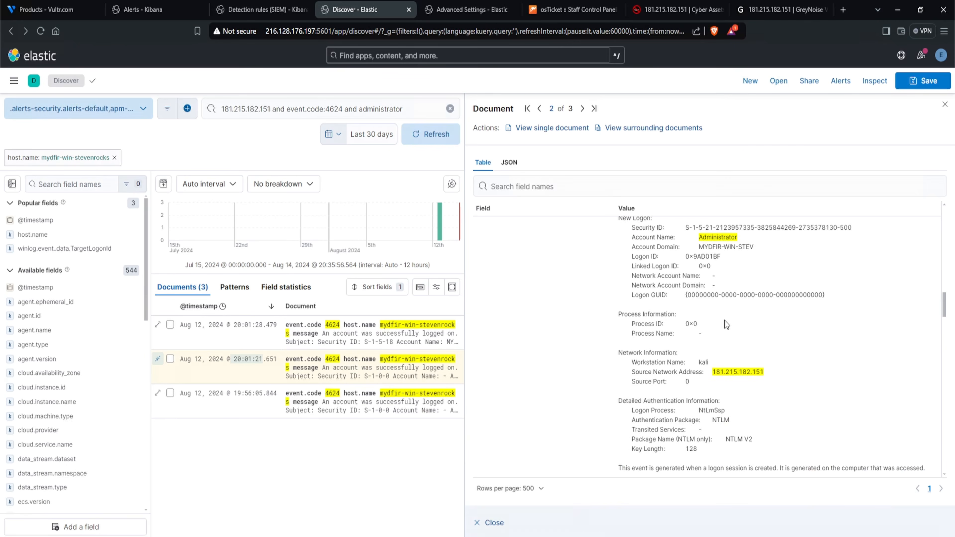
{"action": "scroll", "coordinate": [723, 320], "scroll_direction": "down", "scroll_amount": 6}
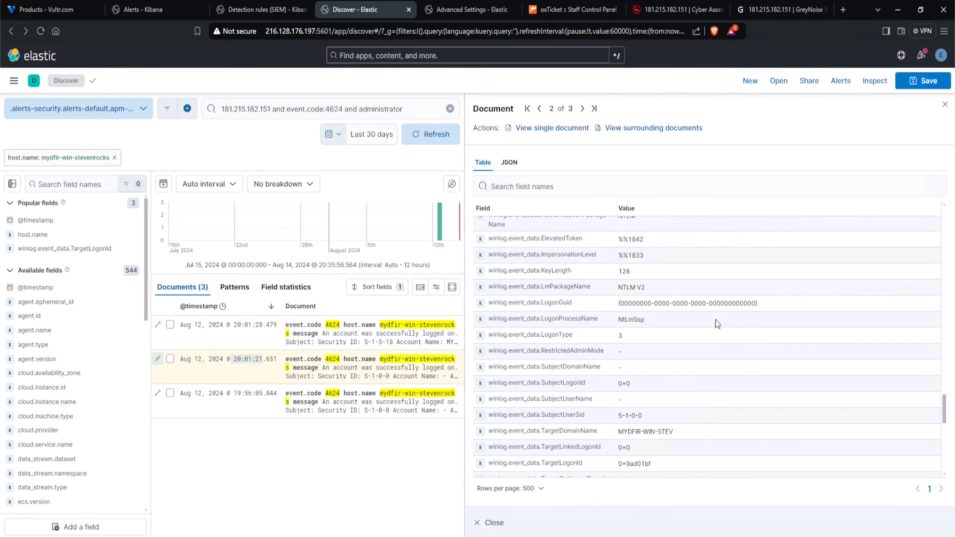
- Copy the event's TargetLogonId, run the query "administrator and 0x9ad01bf" and close the document details
{"action": "double_click", "coordinate": [624, 303]}
{"action": "right_click", "coordinate": [625, 304]}
{"action": "left_click", "coordinate": [639, 310]}
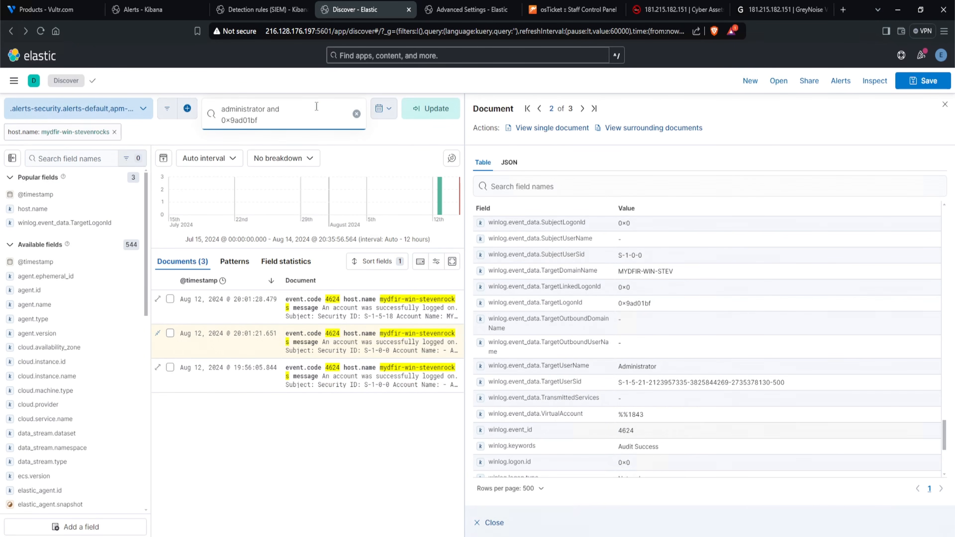
{"action": "left_click", "coordinate": [437, 113]}
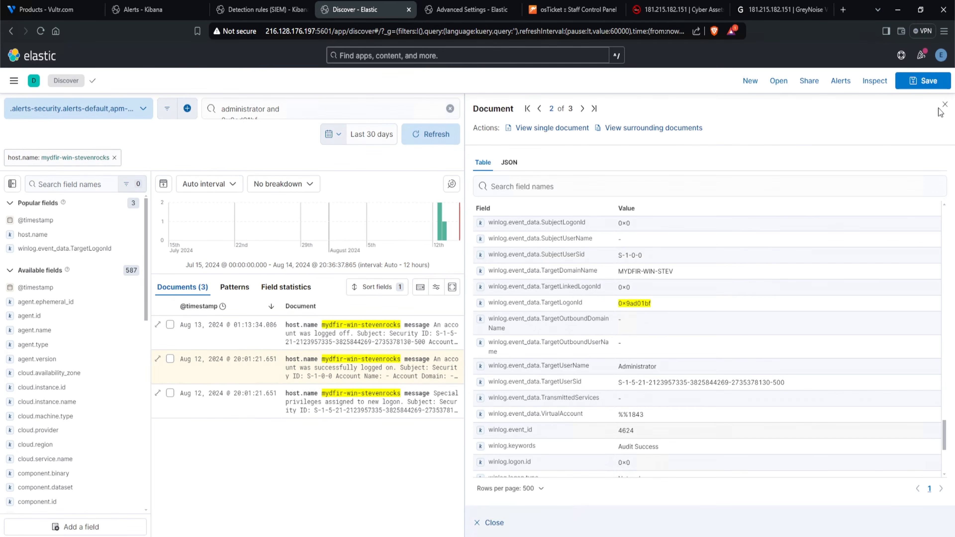
{"action": "left_click", "coordinate": [945, 104]}
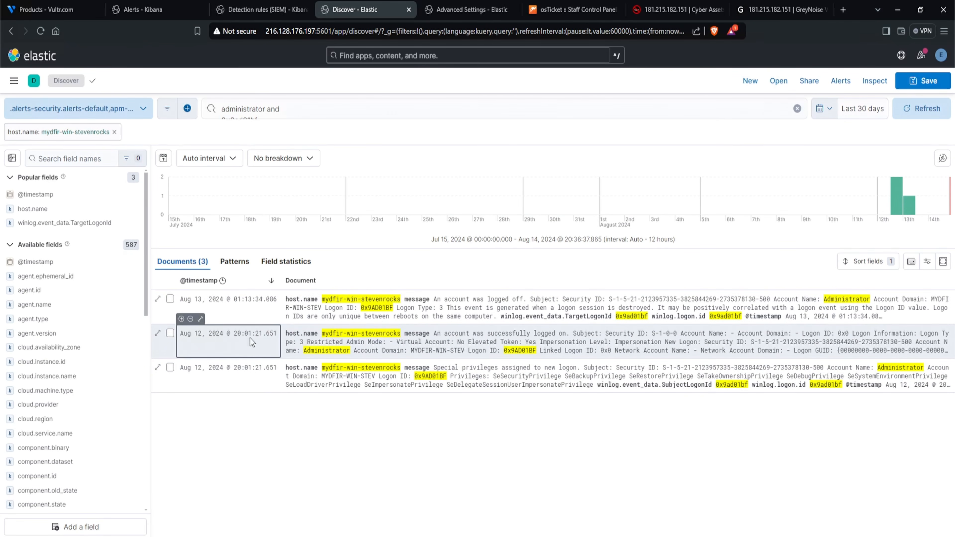
- Compare the session's logon and logoff times and copy the logoff event's date and time down to the seconds
{"action": "left_click_drag", "start_coordinate": [234, 336], "coordinate": [271, 336]}
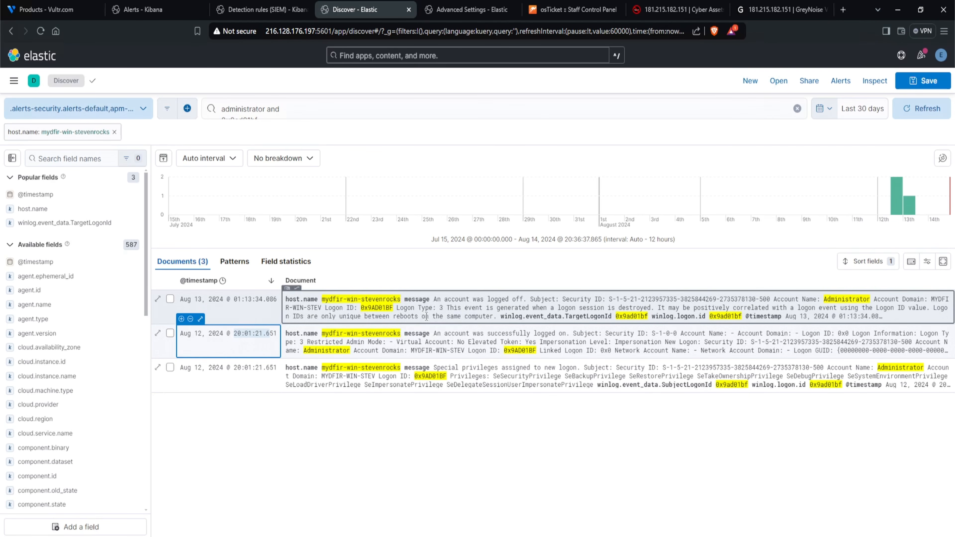
{"action": "left_click_drag", "start_coordinate": [234, 300], "coordinate": [263, 303]}
{"action": "left_click_drag", "start_coordinate": [195, 300], "coordinate": [230, 303]}
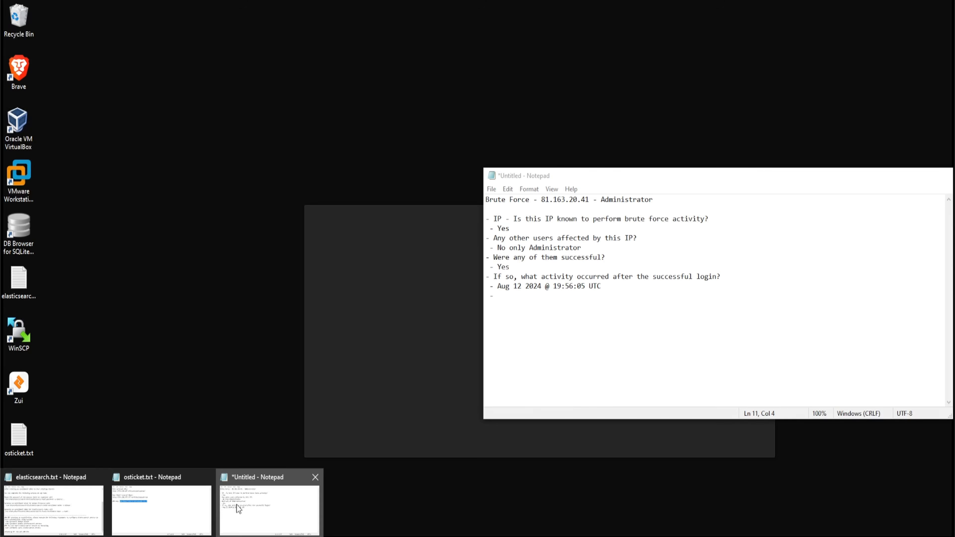
- Switch to Notepad and add "- Potential End Time: Aug 13, 2024 @ 01:13:34 UTC" below the successful login time
{"action": "left_click", "coordinate": [236, 505]}
{"action": "type", "text": "Potential E"}
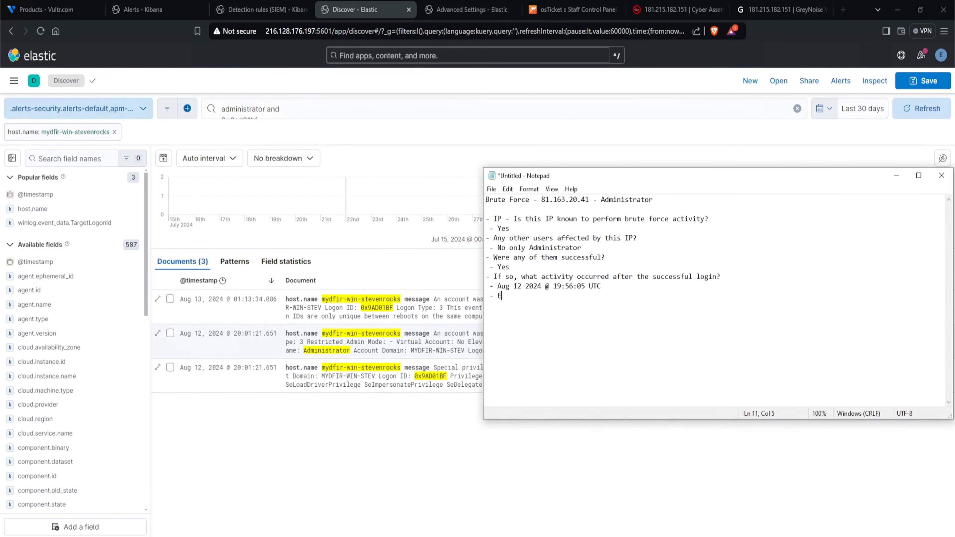
{"action": "type", "text": "nd Tim"}
{"action": "type", "text": "e:"}
{"action": "key", "text": "ctrl+v"}
{"action": "type", "text": "UTC"}
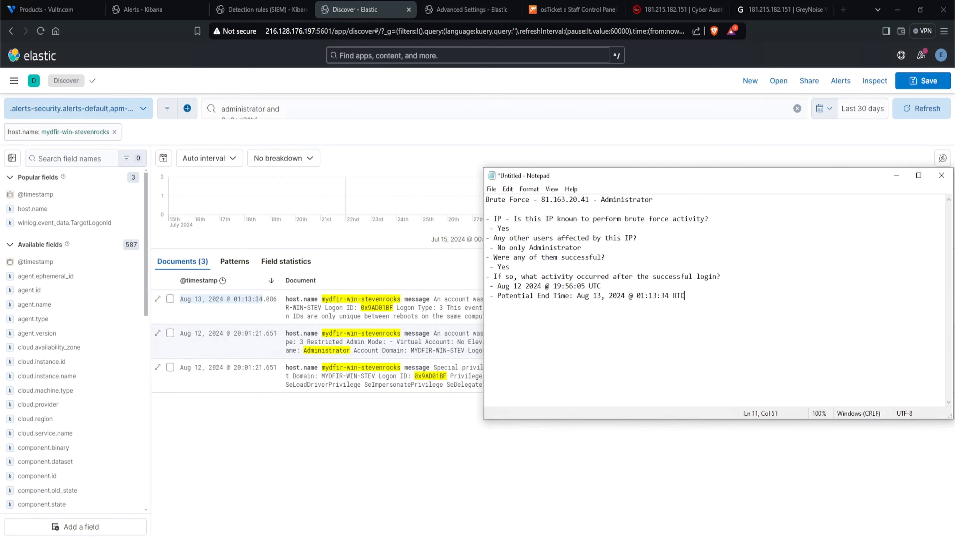
- Insert the line "-- What happened here????" between the login time and the potential end time in the notes
{"action": "key", "text": "Up"}
{"action": "key", "text": "Return"}
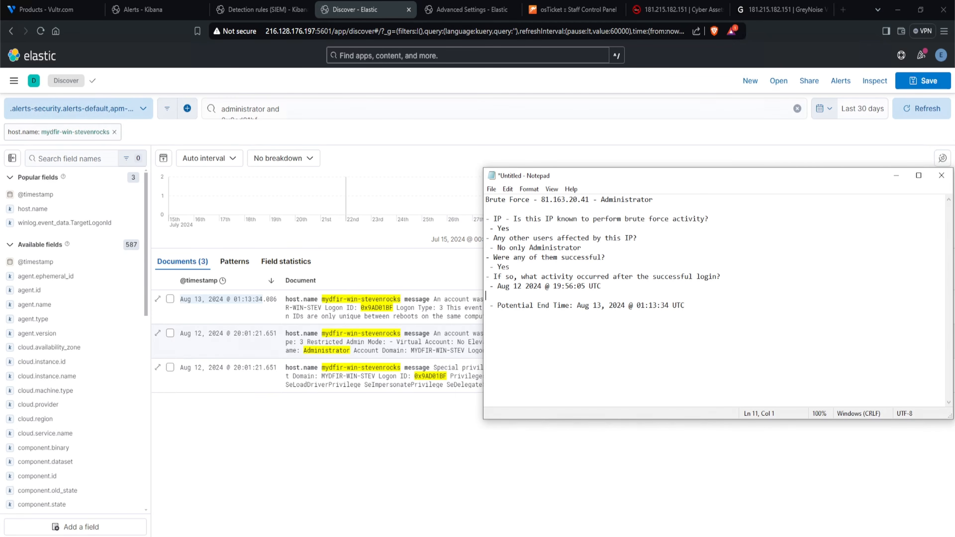
{"action": "key", "text": "BackSpace"}
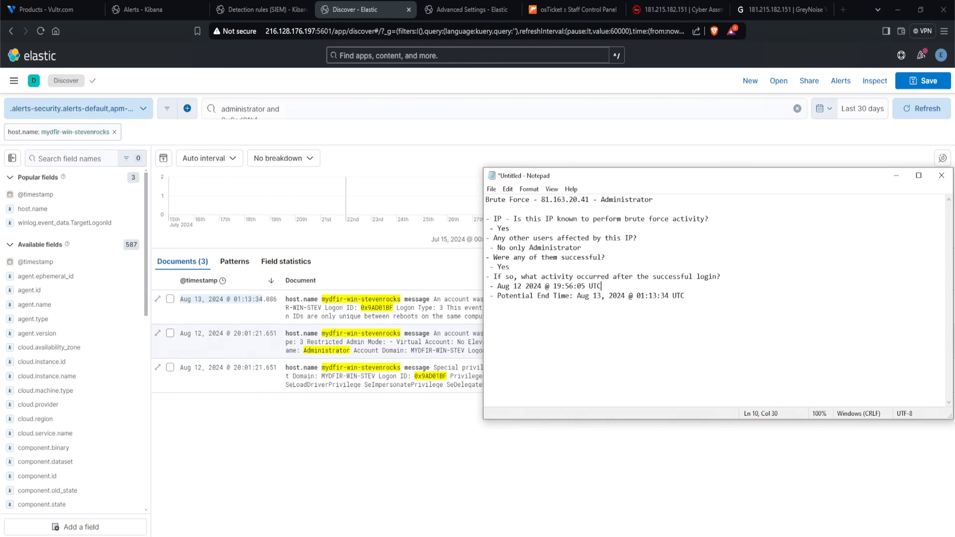
{"action": "key", "text": "Return"}
{"action": "type", "text": "-- What hap"}
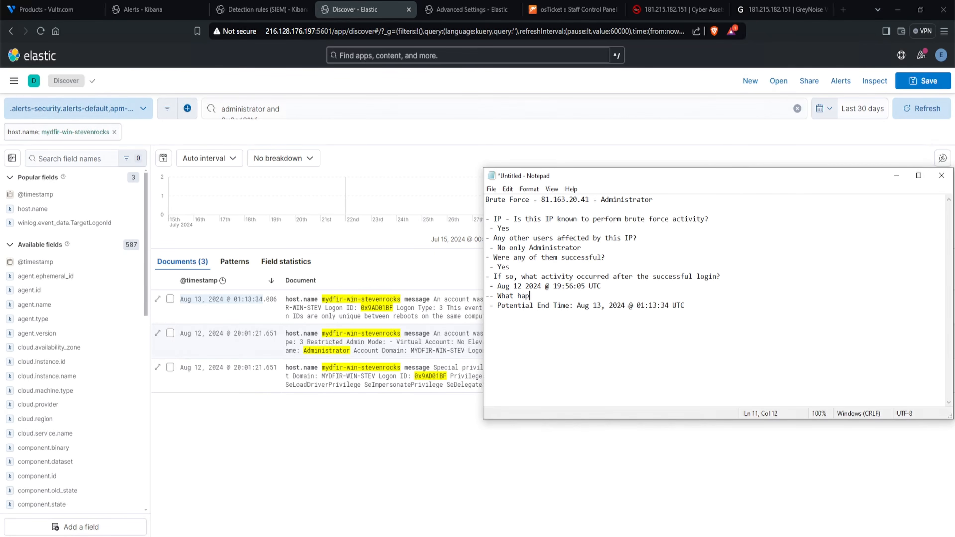
{"action": "type", "text": "pened here????"}
{"action": "triple_click", "coordinate": [548, 295]}
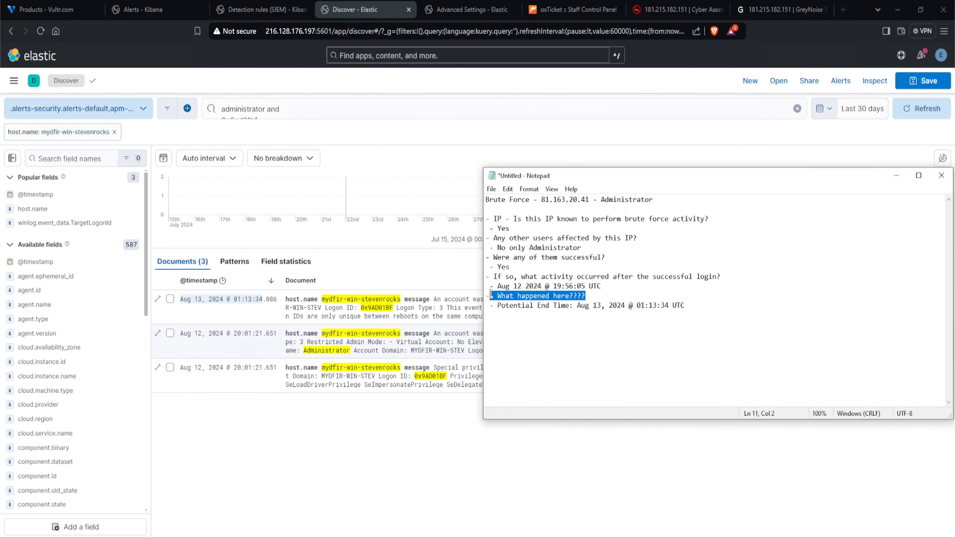
{"action": "left_click", "coordinate": [663, 323]}
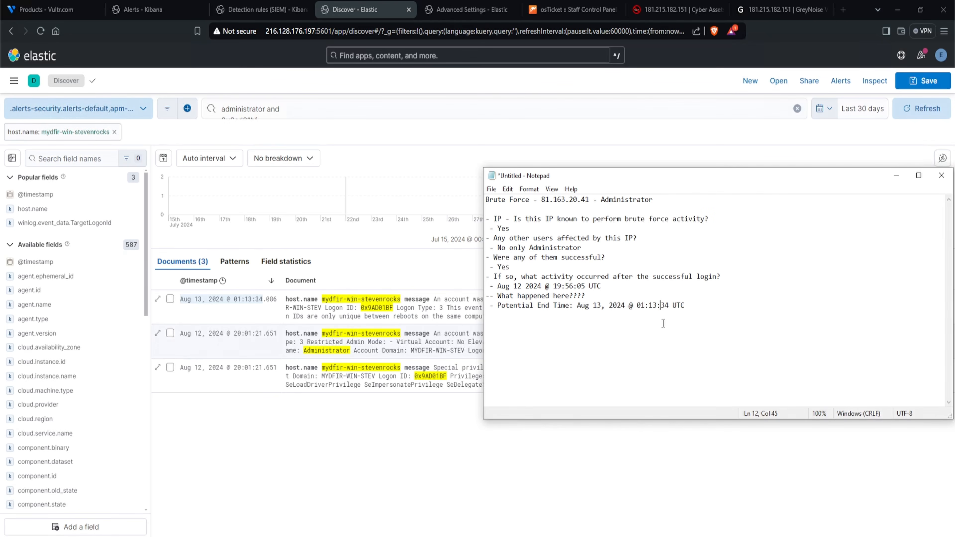